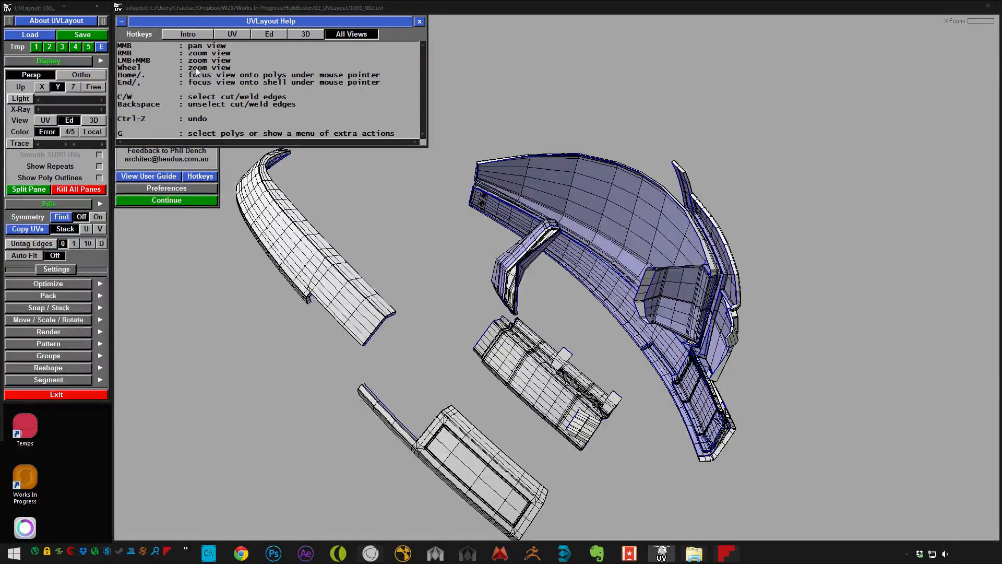
Close the hotkey help window and the About UVLayout panel.
left_click(187, 38)
left_click(362, 36)
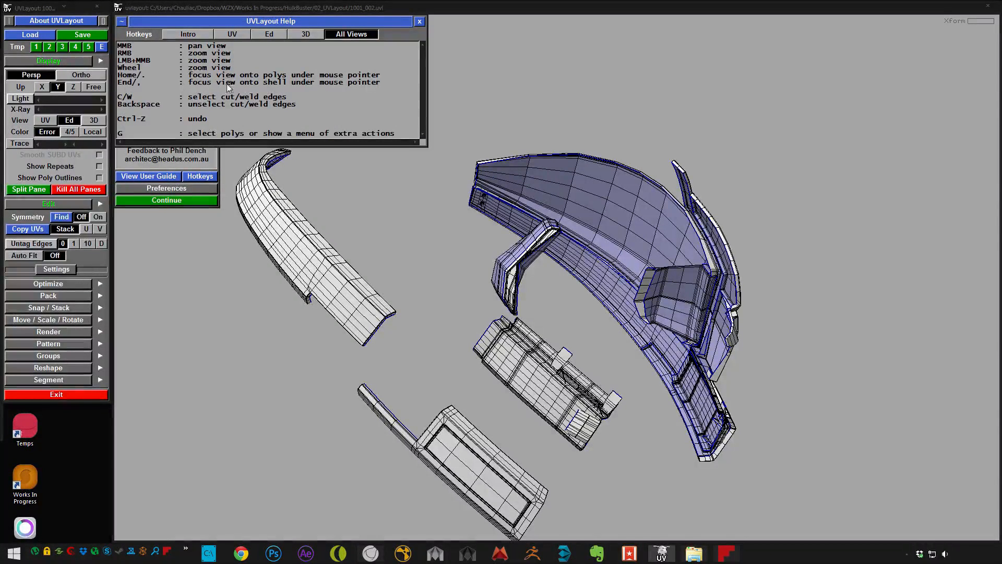
left_click(420, 22)
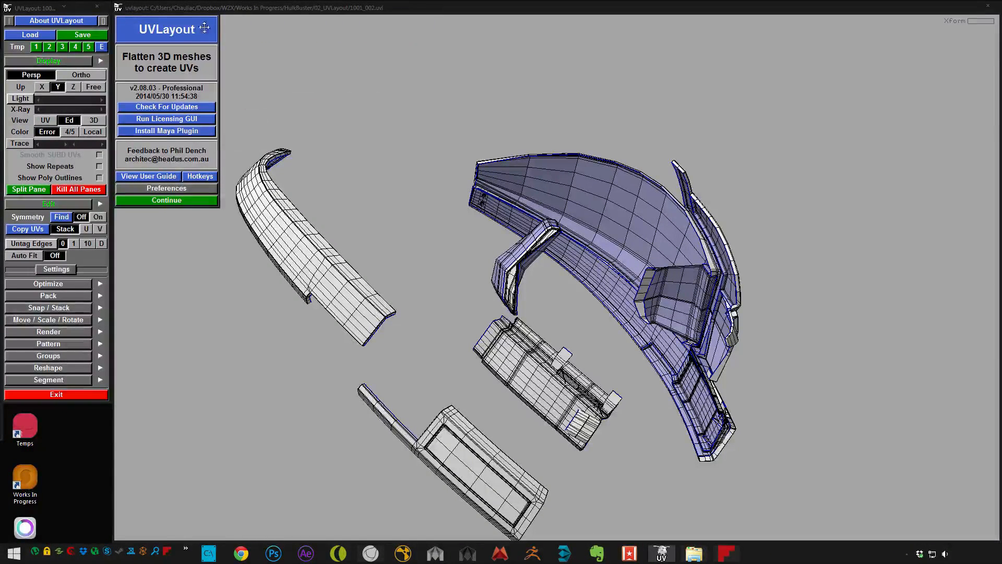
left_click(88, 24)
Mark the short rim edges at the corners of the long curved plate as cuts and split them open.
left_click_drag(228, 114, 449, 135)
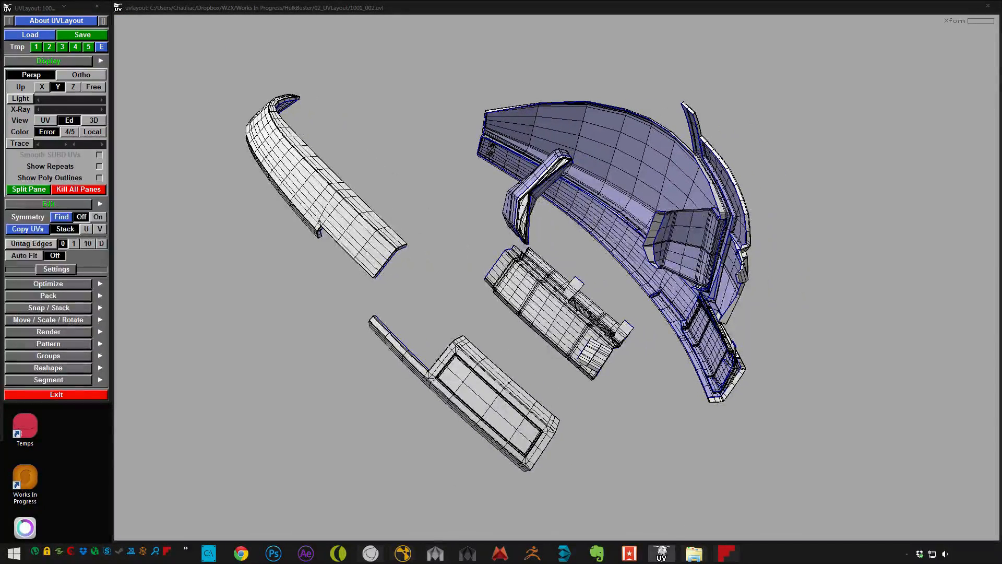
scroll(322, 183, "up", 3)
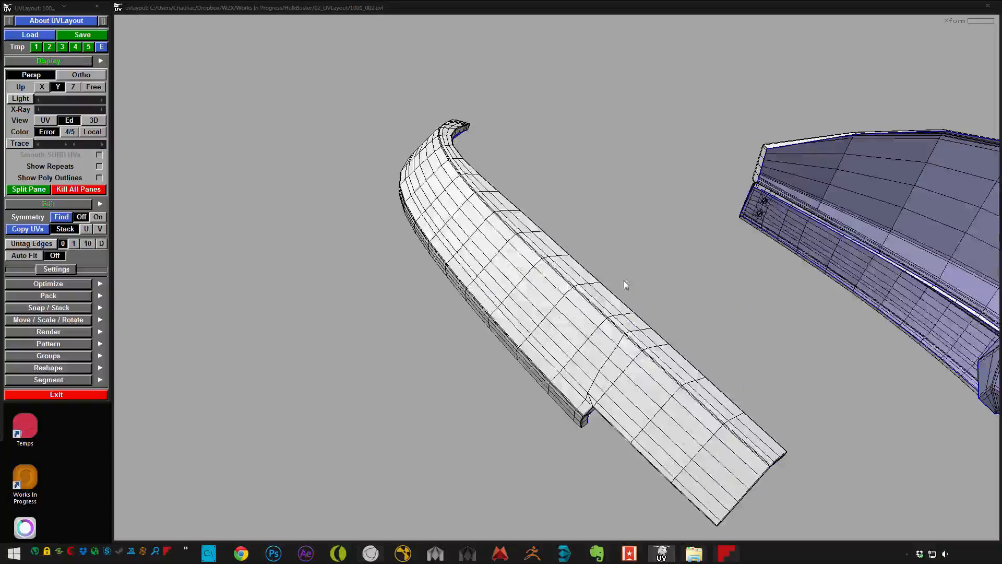
left_click_drag(581, 267, 337, 184)
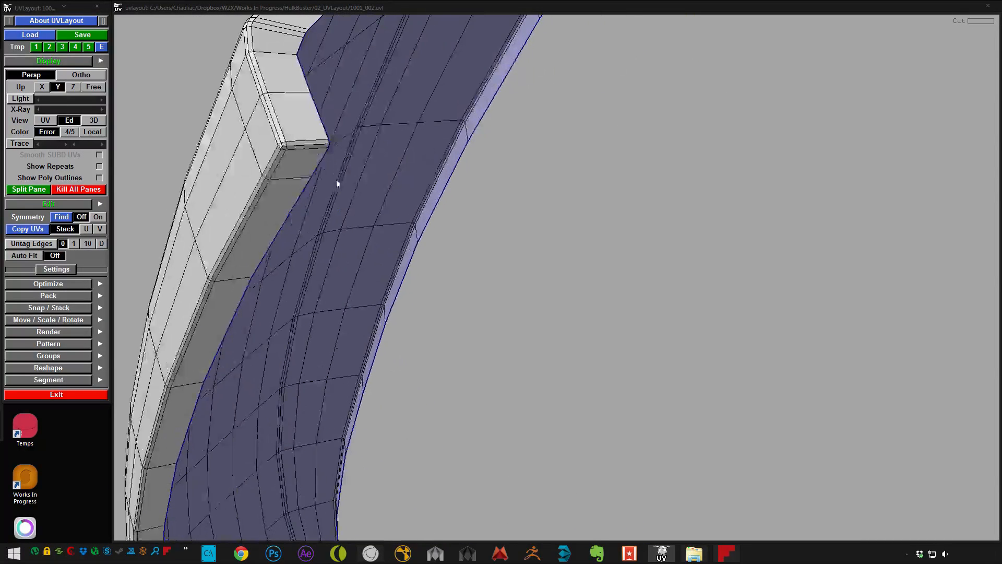
left_click_drag(306, 145, 523, 208)
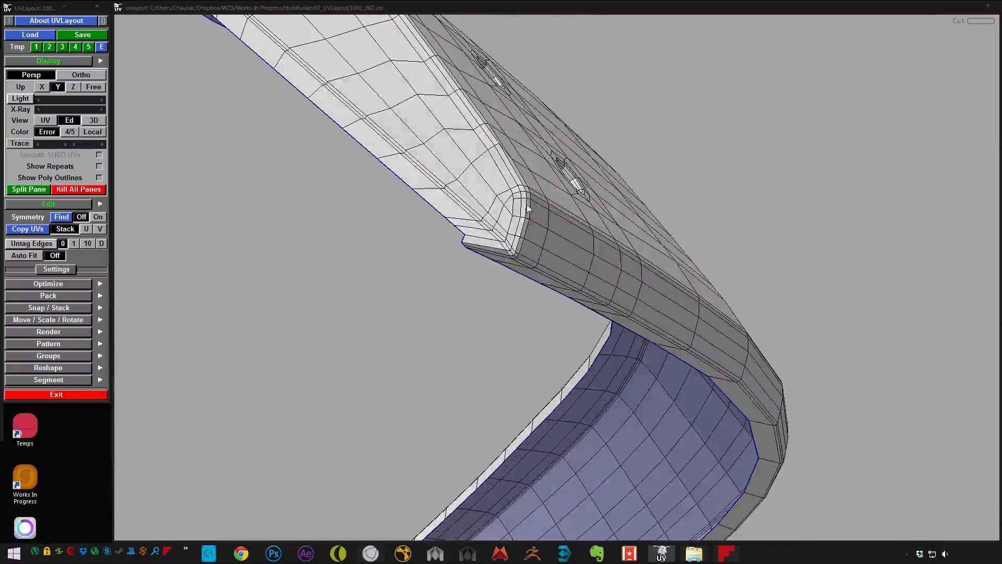
left_click_drag(478, 246, 188, 327)
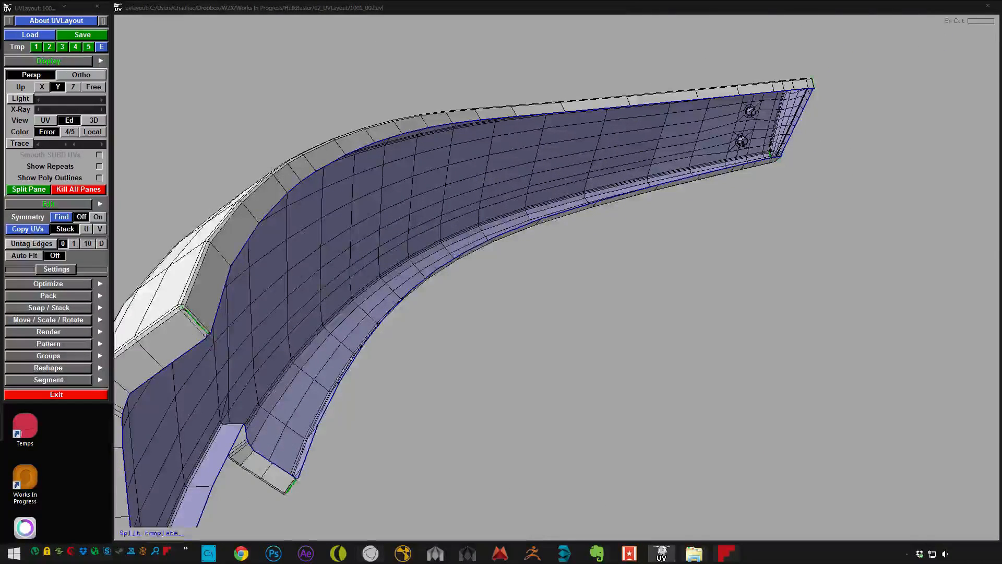
Detach the two bolt holes from the curved plate and drop the plate into UV space.
left_click_drag(205, 280, 768, 295)
right_click_drag(767, 294, 430, 337)
middle_click_drag(430, 336, 472, 273)
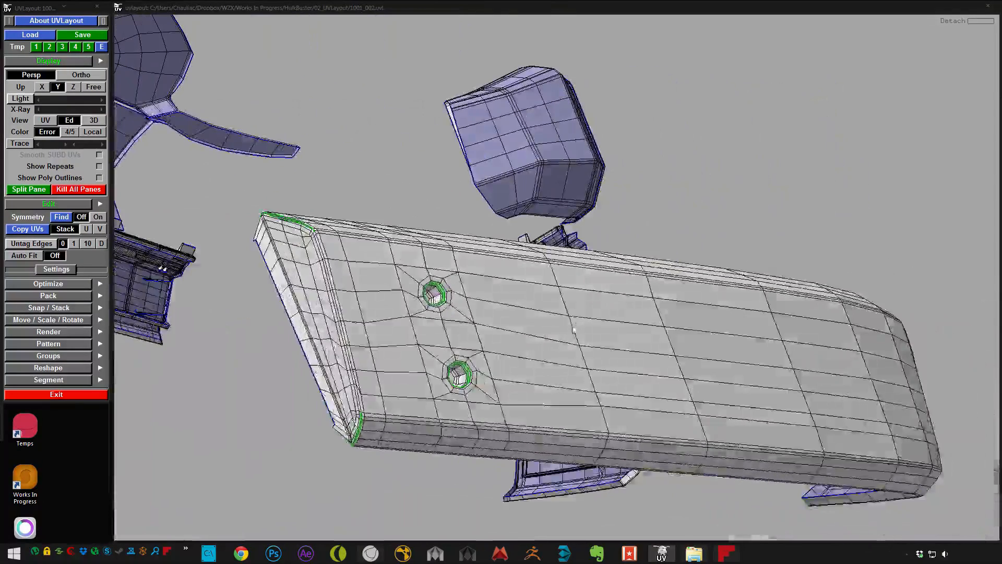
key("d")
key("d")
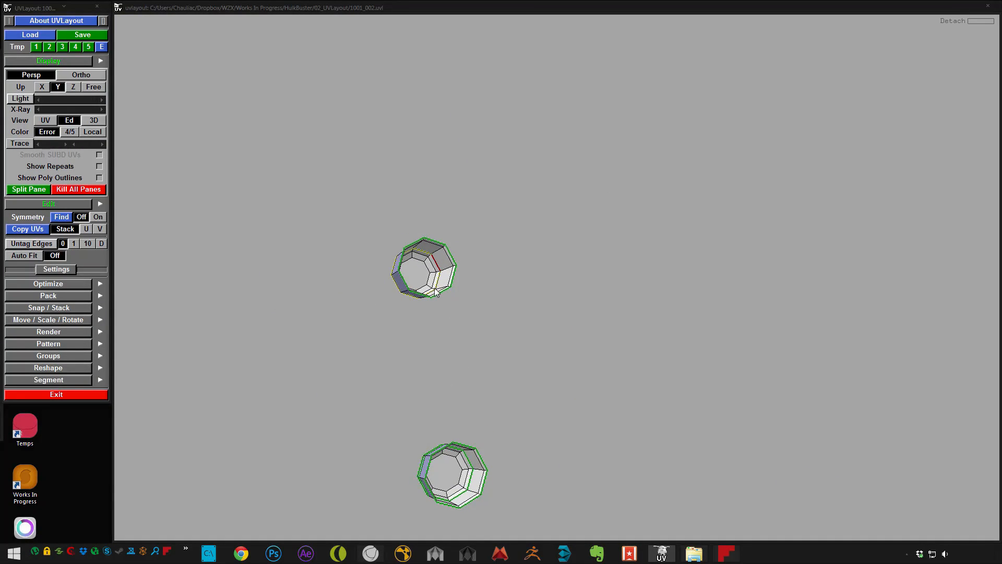
Drop the hole bottoms, split each hole's wall ring open along one edge, and drop the rings.
key("d")
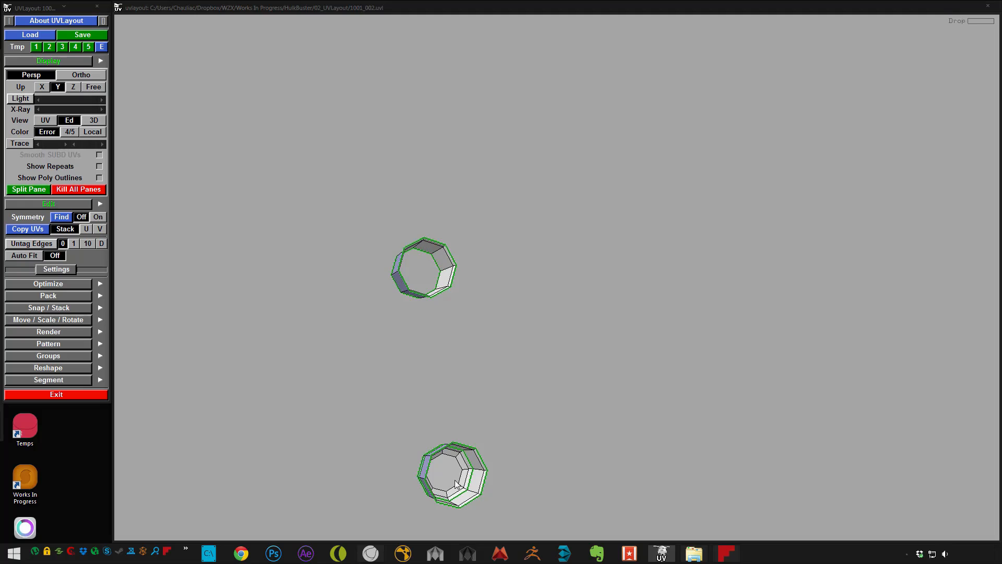
middle_click_drag(476, 444, 468, 358)
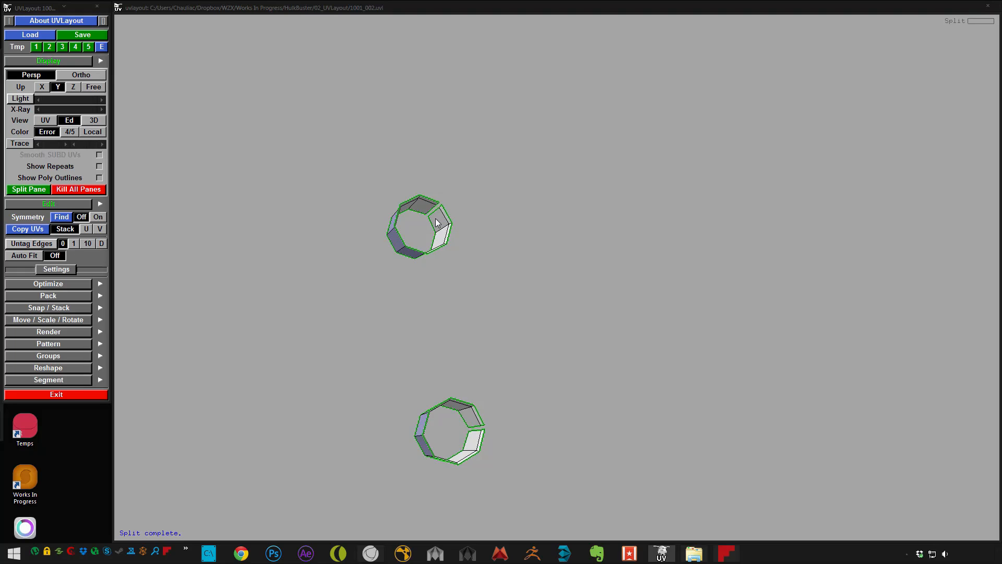
right_click_drag(474, 262, 452, 252)
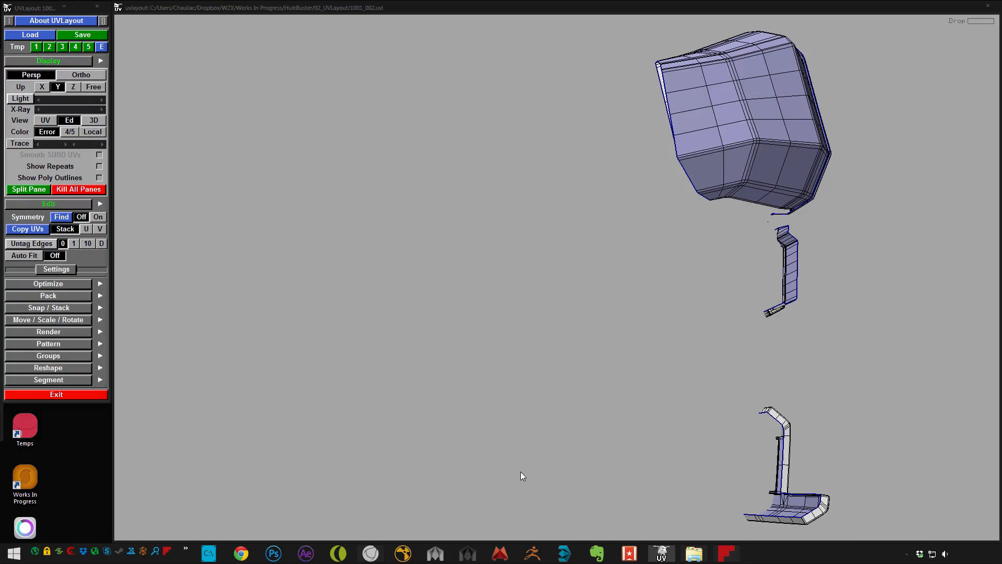
Flatten the curved plate shell in the UV view and stop the flattening once the shell has settled.
key("1")
right_click_drag(526, 396, 600, 391)
middle_click_drag(773, 501, 571, 298)
right_click_drag(616, 345, 746, 408)
middle_click_drag(489, 169, 512, 262)
middle_click_drag(496, 209, 701, 186)
right_click_drag(484, 241, 532, 242)
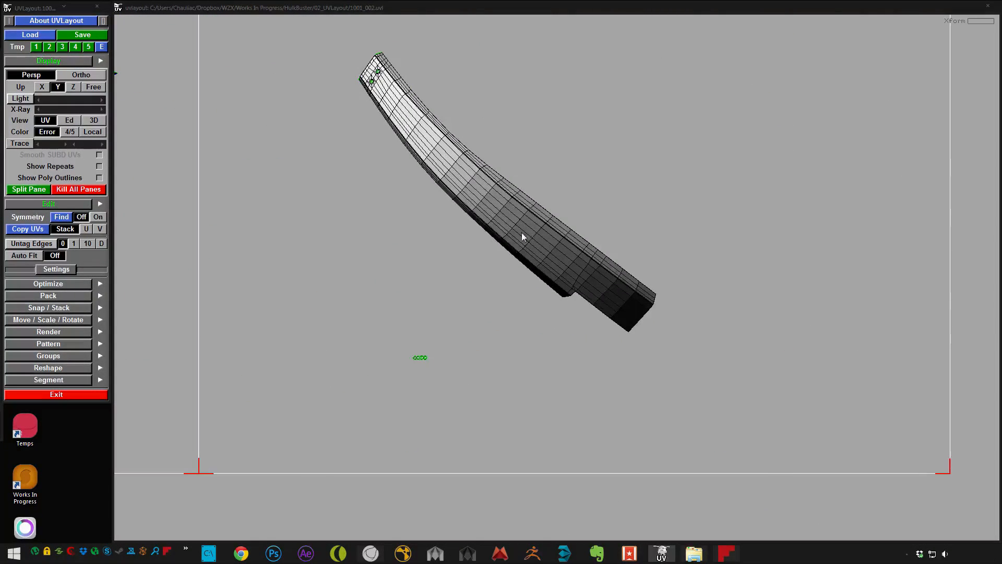
key("f")
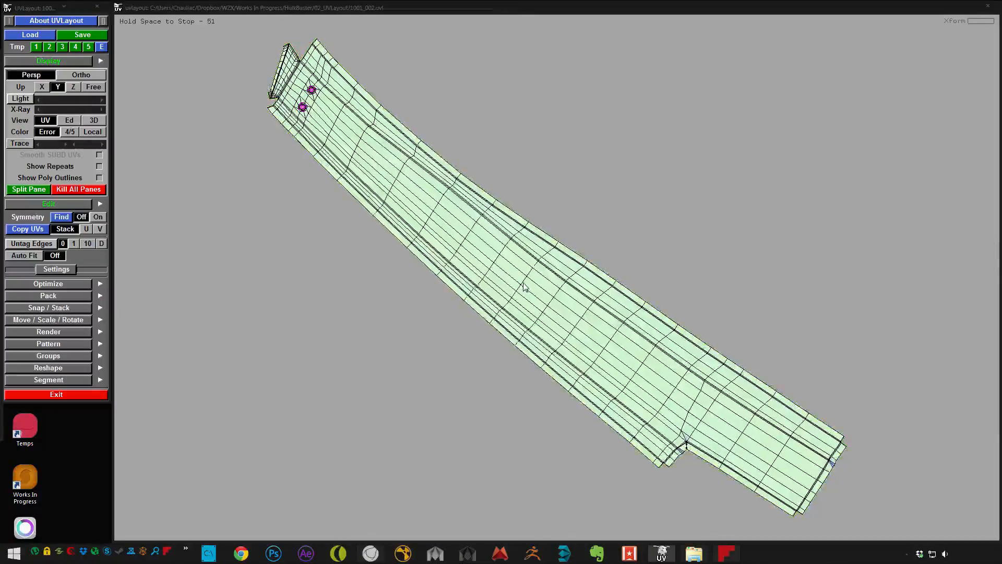
key("space")
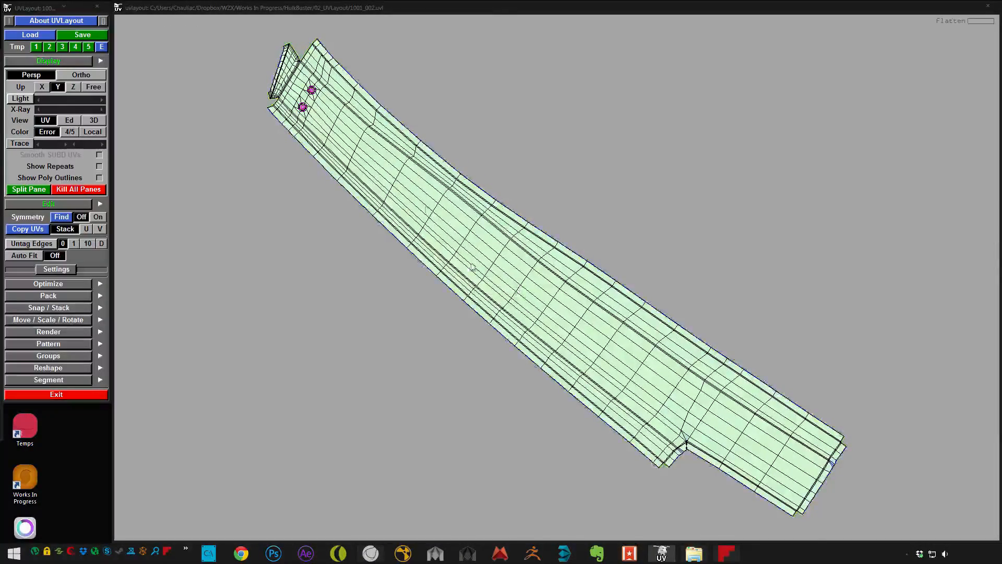
Examine the flattened plate for distortion around the bolt holes, the split corners and along its length.
middle_click_drag(473, 268, 629, 467)
right_click_drag(763, 405, 352, 369)
middle_click_drag(346, 370, 451, 303)
right_click_drag(451, 303, 718, 436)
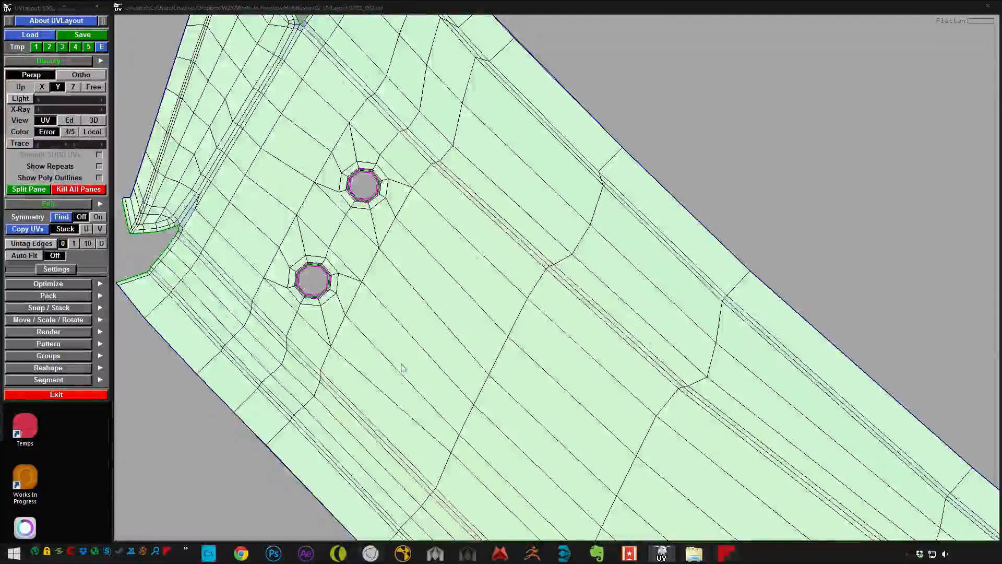
middle_click_drag(402, 368, 531, 344)
right_click_drag(530, 344, 545, 233)
middle_click_drag(545, 232, 430, 231)
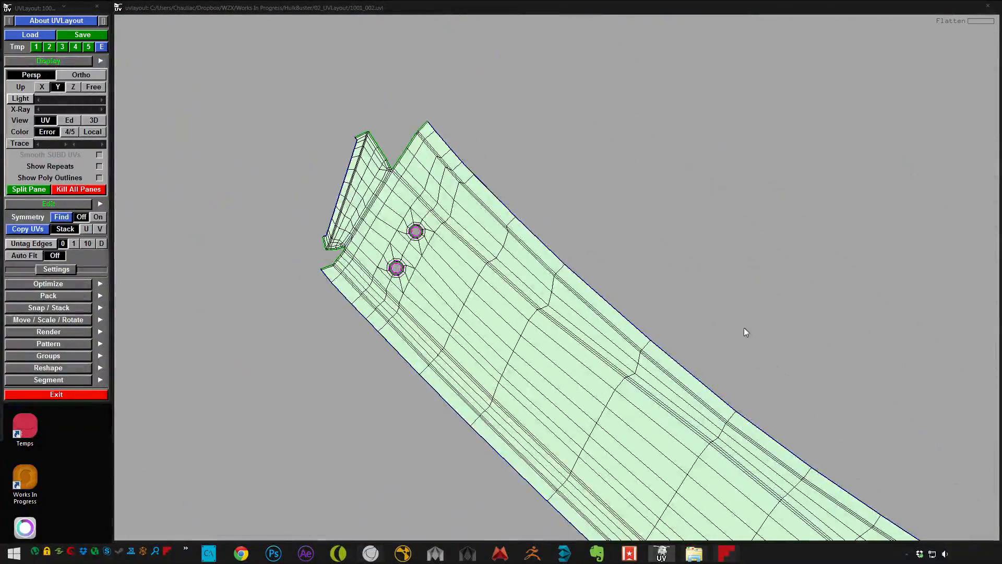
middle_click_drag(745, 332, 535, 48)
Flatten the two small octagonal hole bottom shells.
right_click_drag(882, 459, 564, 293)
middle_click_drag(564, 293, 205, 384)
right_click_drag(257, 353, 283, 354)
middle_click_drag(283, 354, 467, 243)
right_click_drag(468, 242, 729, 400)
middle_click_drag(729, 401, 455, 332)
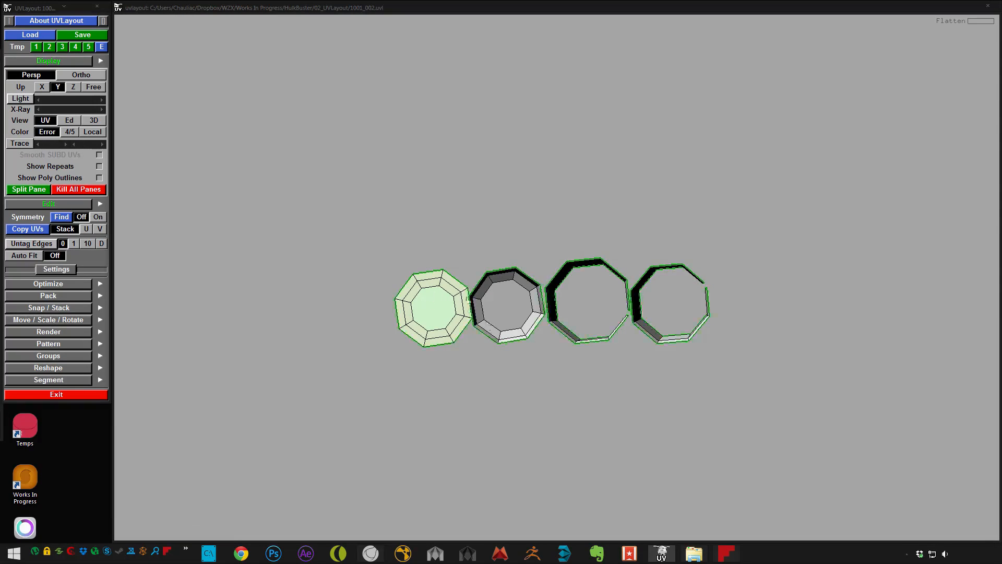
key("f")
middle_click_drag(441, 306, 238, 370)
right_click_drag(238, 370, 417, 334)
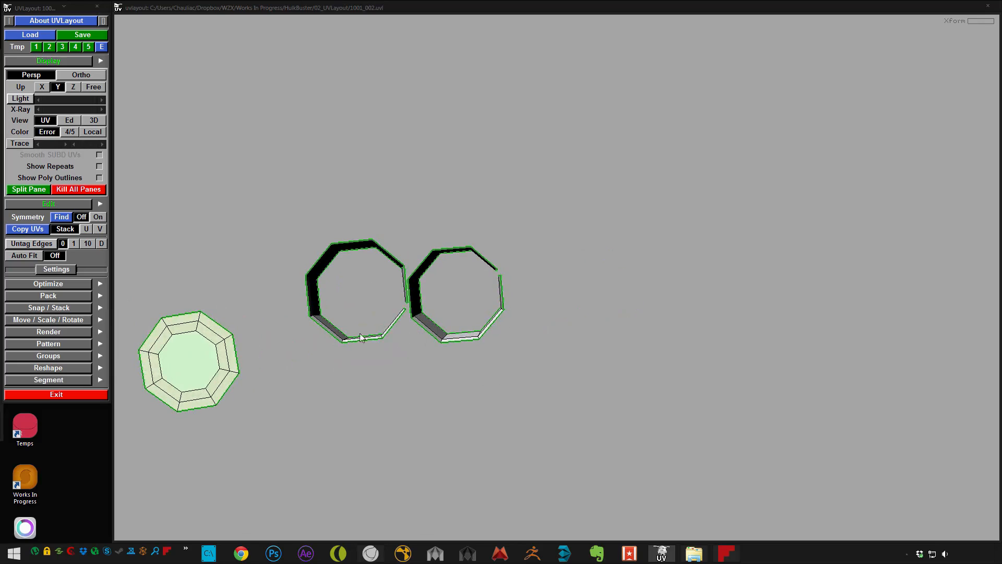
Flatten the two hole wall rings into straight strips.
key("f")
key("f")
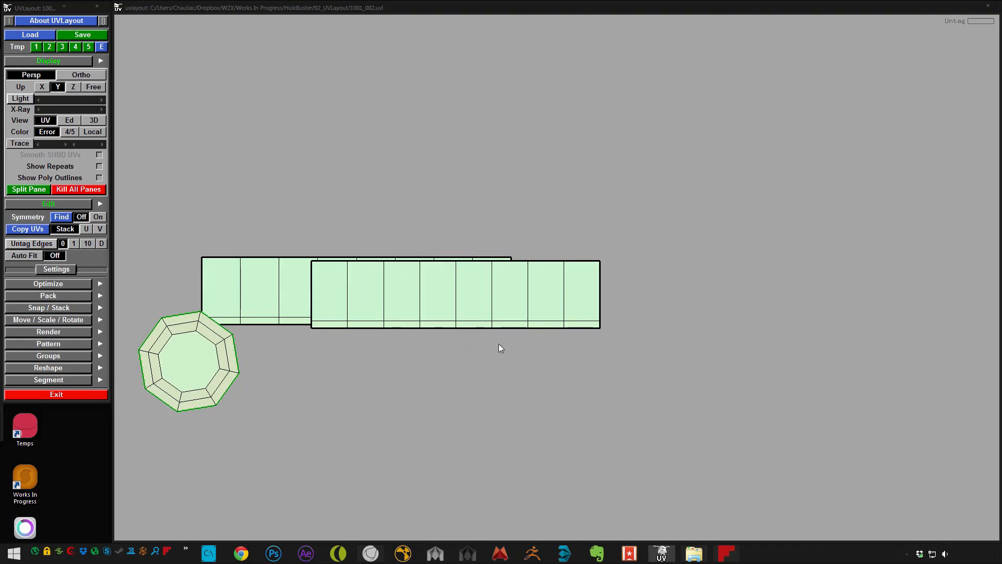
right_click_drag(499, 343, 456, 275)
Return to the Ed view and examine the panel with the recessed rectangle and long arm for places to cut.
key("2")
left_click_drag(741, 329, 679, 136)
right_click_drag(459, 292, 481, 324)
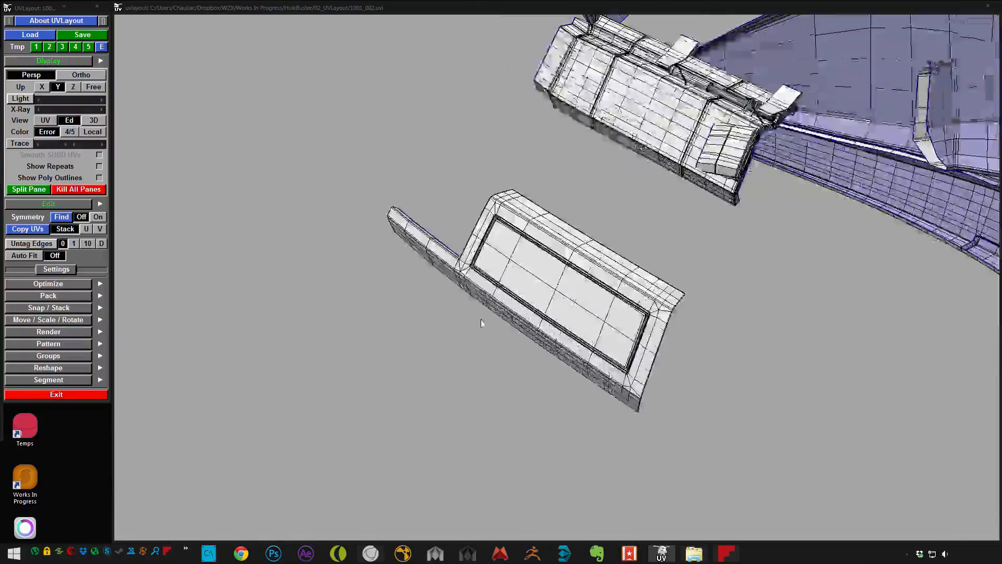
left_click_drag(480, 324, 556, 261)
middle_click_drag(557, 261, 465, 320)
right_click_drag(464, 319, 829, 225)
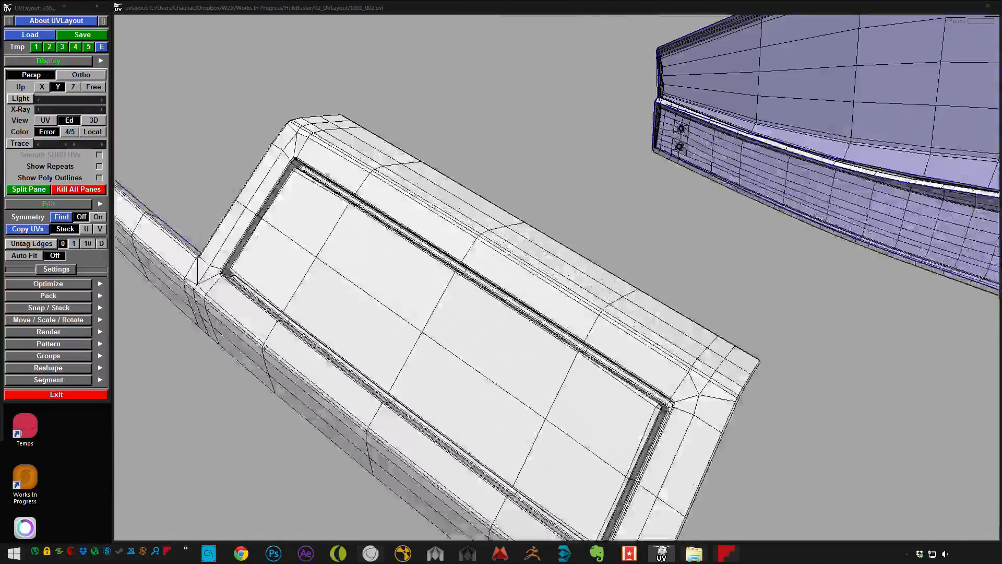
left_click_drag(464, 265, 490, 286)
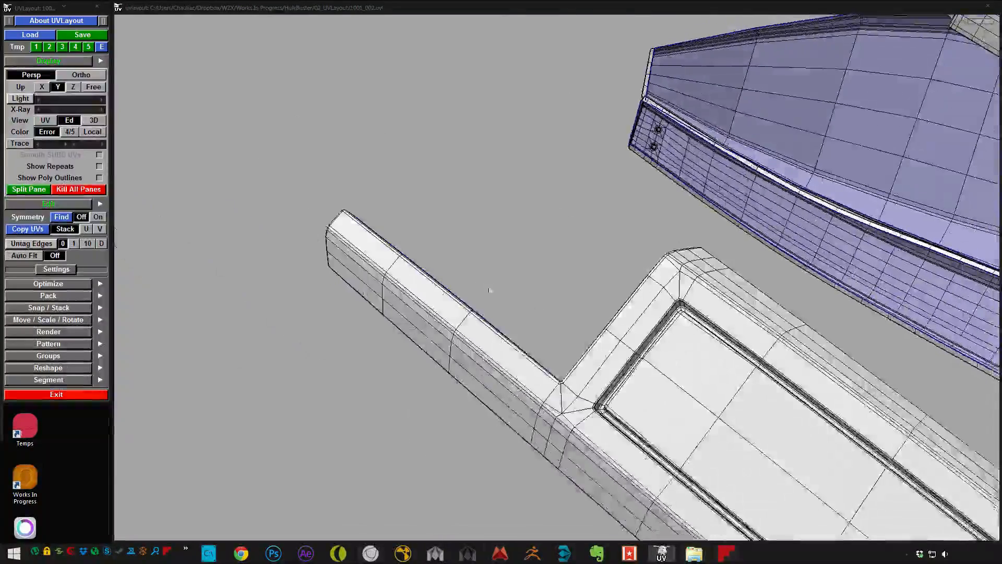
middle_click_drag(490, 290, 443, 269)
right_click_drag(443, 269, 575, 334)
middle_click_drag(575, 333, 543, 282)
left_click_drag(543, 282, 578, 340)
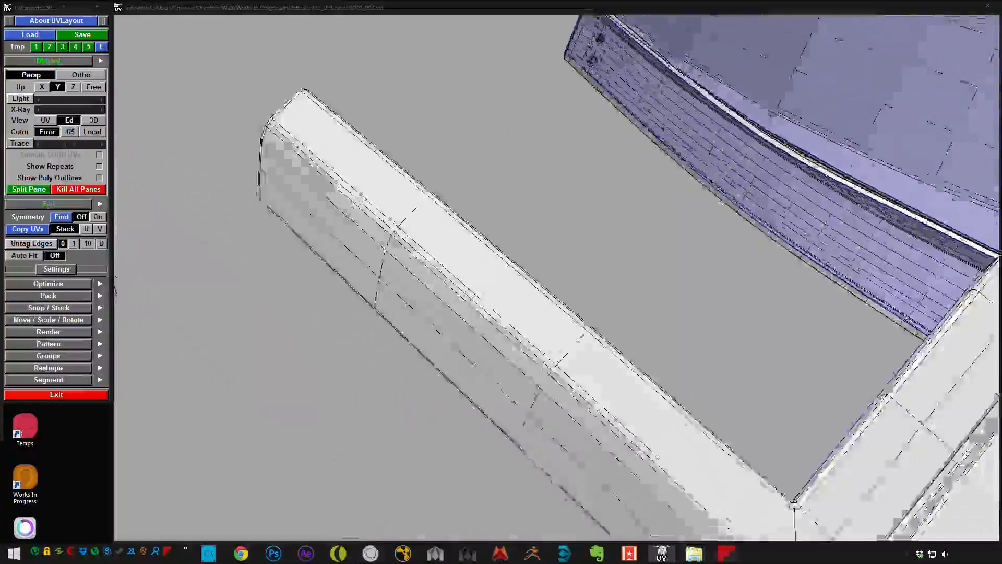
middle_click_drag(579, 340, 470, 297)
left_click_drag(470, 298, 604, 346)
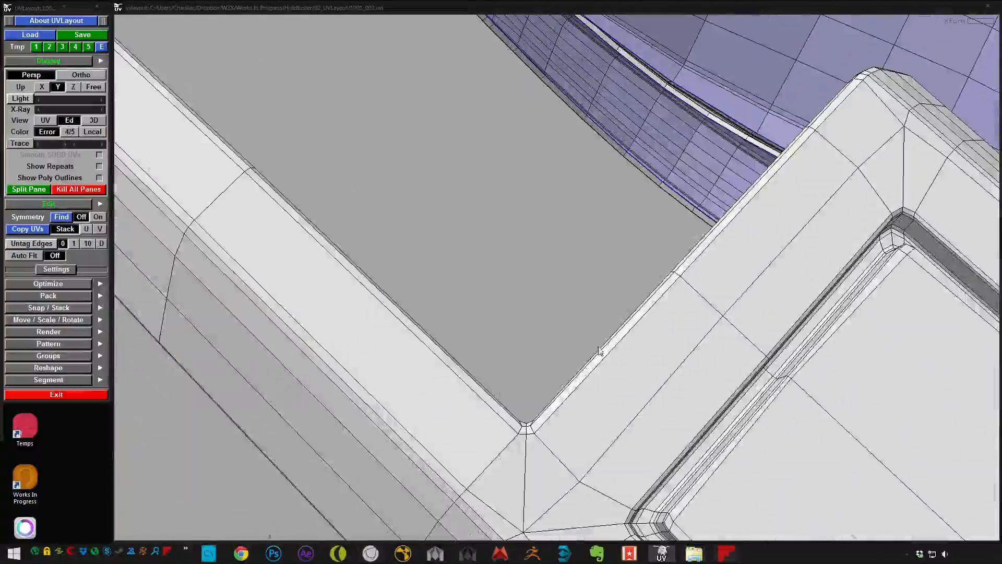
right_click_drag(599, 351, 528, 270)
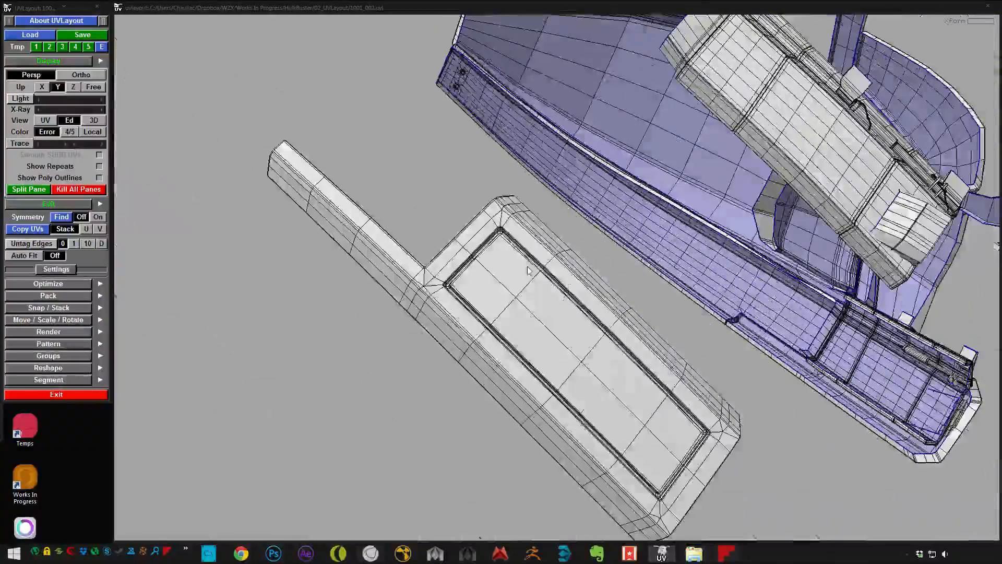
left_click_drag(494, 336, 550, 285)
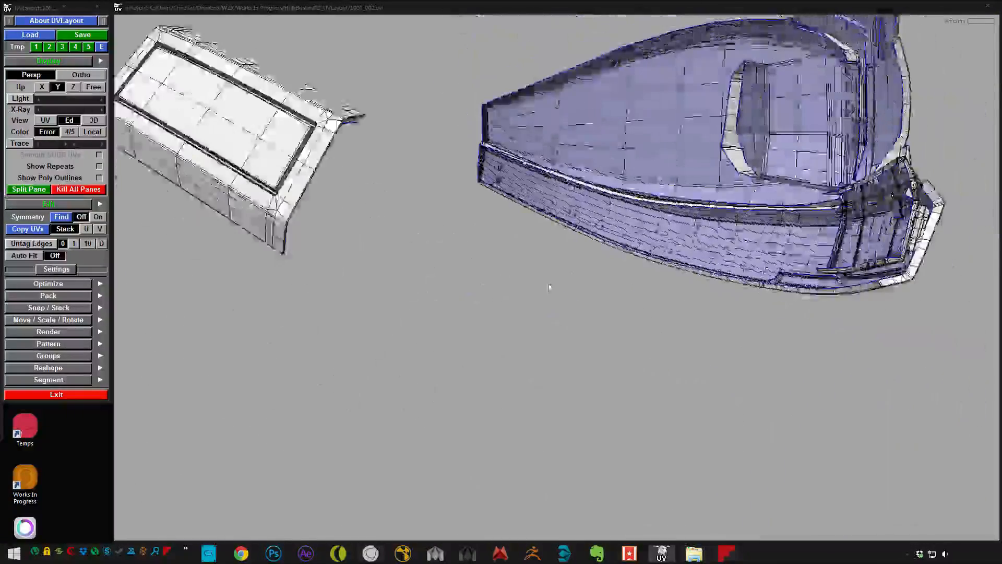
Mark the short rim edge at the lower end corner of the recessed panel piece as a cut.
right_click_drag(550, 285, 315, 288)
left_click_drag(315, 289, 355, 259)
right_click_drag(346, 253, 501, 395)
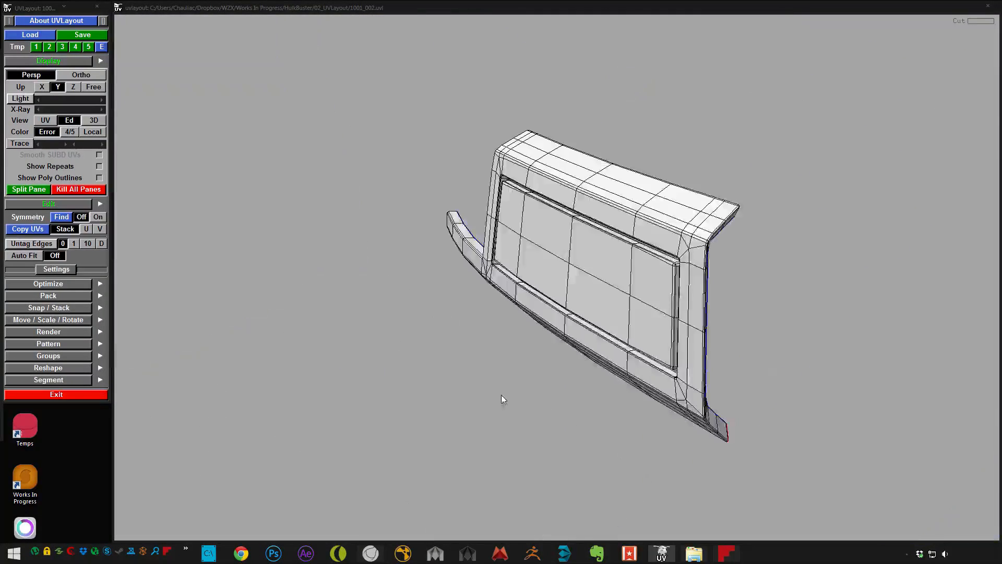
left_click_drag(571, 264, 568, 301)
right_click_drag(568, 301, 627, 306)
left_click_drag(628, 310, 503, 283)
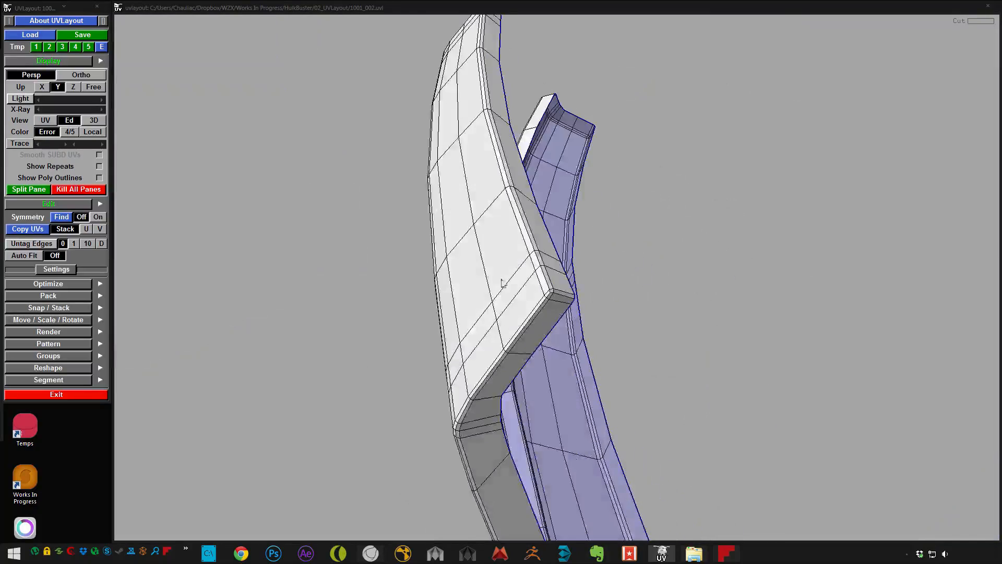
Mark the short rim edges at the remaining outer corners of the panel and its arm as cuts.
right_click_drag(503, 283, 564, 310)
key("c")
left_click_drag(557, 312, 625, 215)
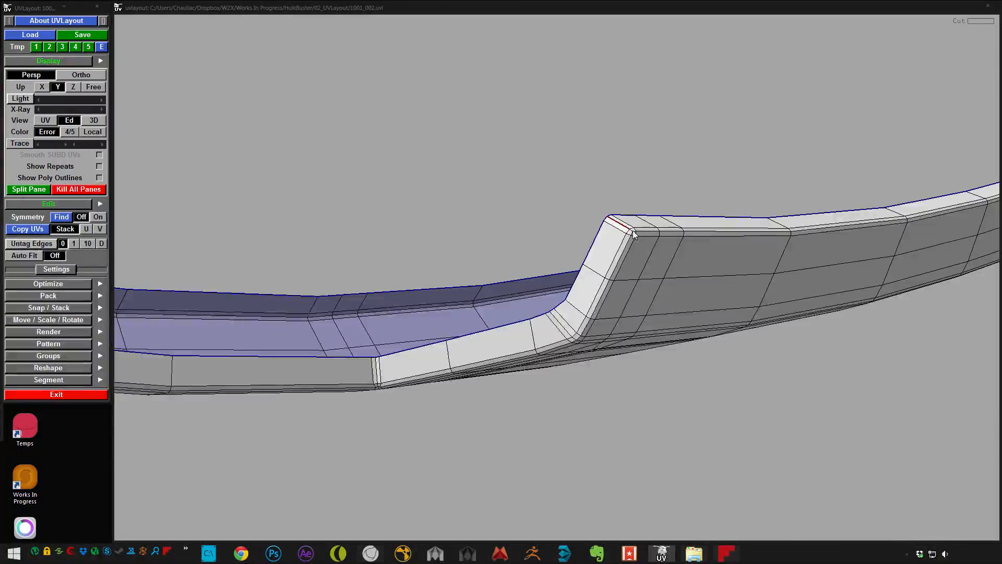
middle_click_drag(540, 245, 802, 258)
left_click_drag(802, 258, 907, 182)
key("c")
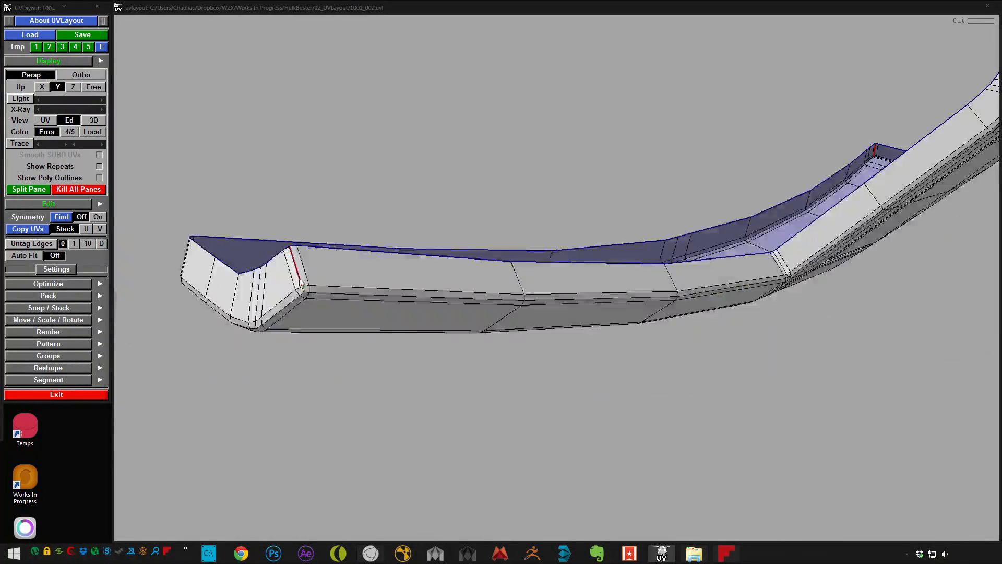
left_click_drag(295, 265, 639, 226)
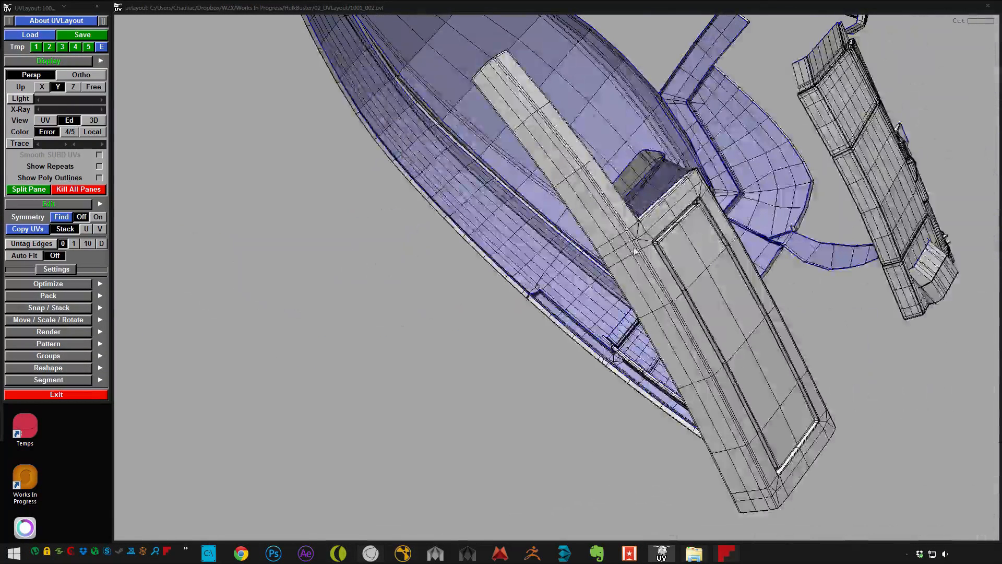
Split the recessed panel piece along its marked corner edges and drop it into UV space.
key("d")
left_click_drag(561, 253, 503, 298)
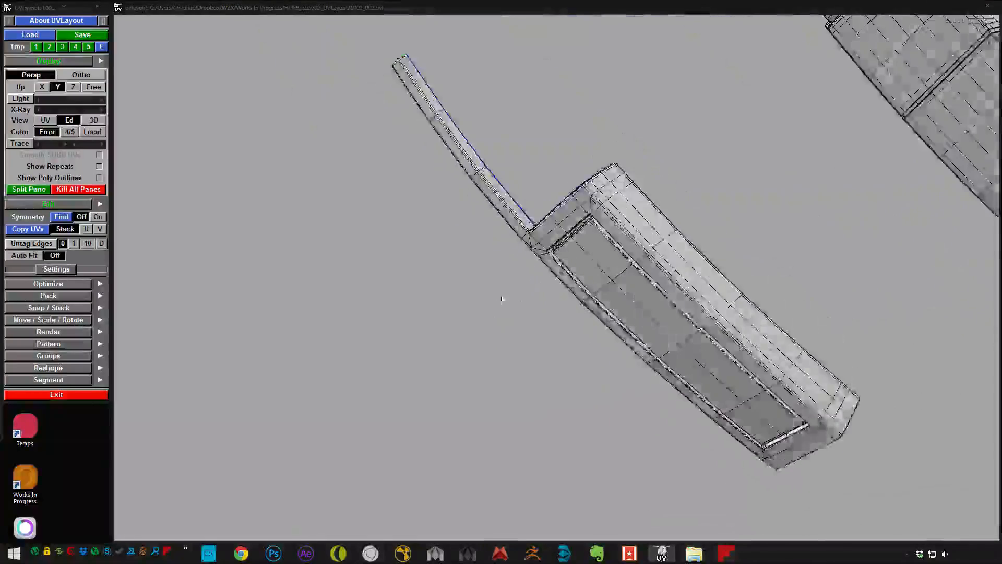
middle_click_drag(504, 298, 475, 327)
key("d")
Flatten the recessed panel shell in the UV view.
key("1")
right_click_drag(643, 287, 887, 470)
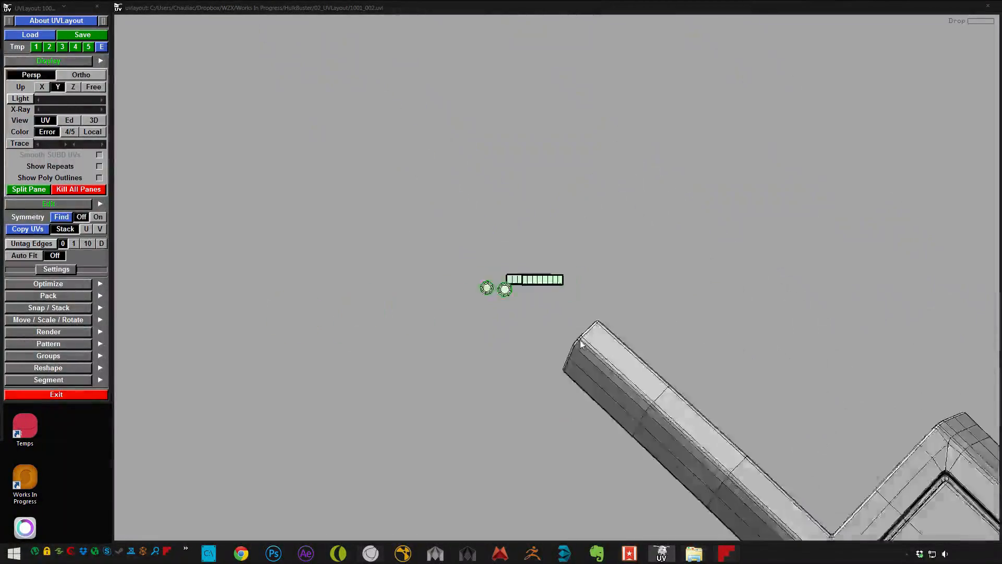
middle_click_drag(919, 532, 557, 320)
key("f")
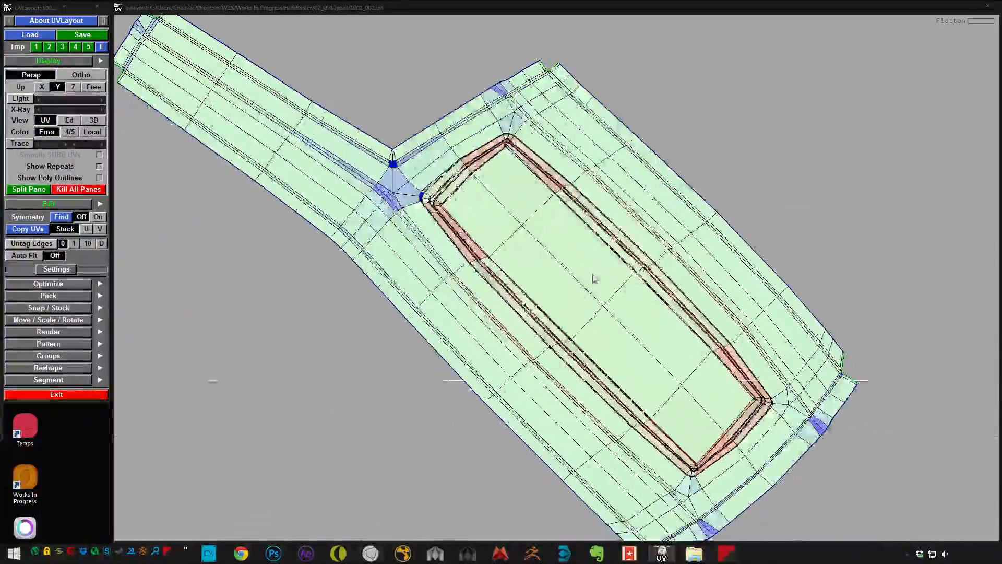
Mark the edge loop partway down the recess wall around the inner panel as a cut.
key("3")
left_click_drag(601, 282, 481, 303)
right_click_drag(480, 303, 652, 287)
right_click_drag(451, 287, 492, 306)
middle_click_drag(492, 306, 500, 301)
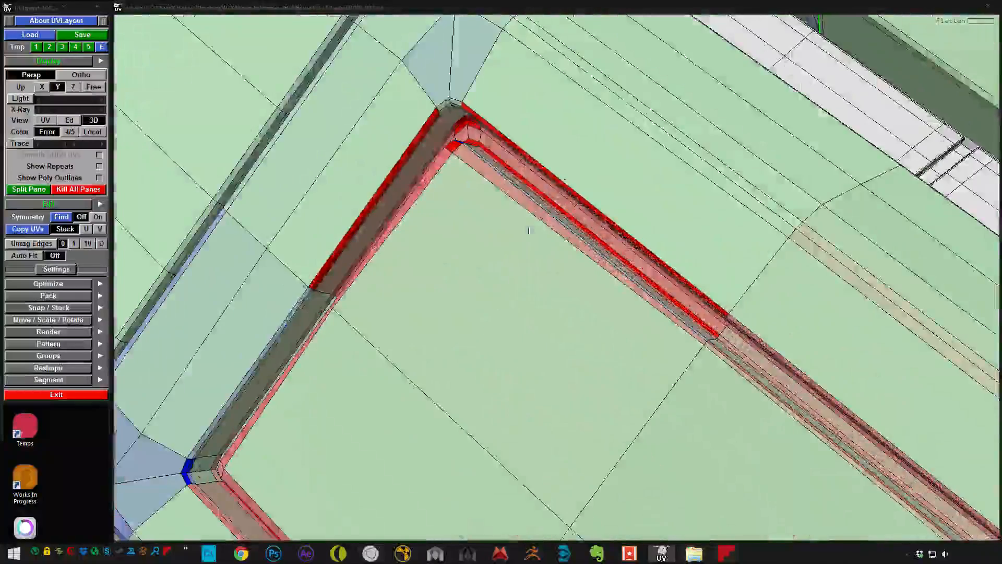
left_click_drag(535, 231, 528, 251)
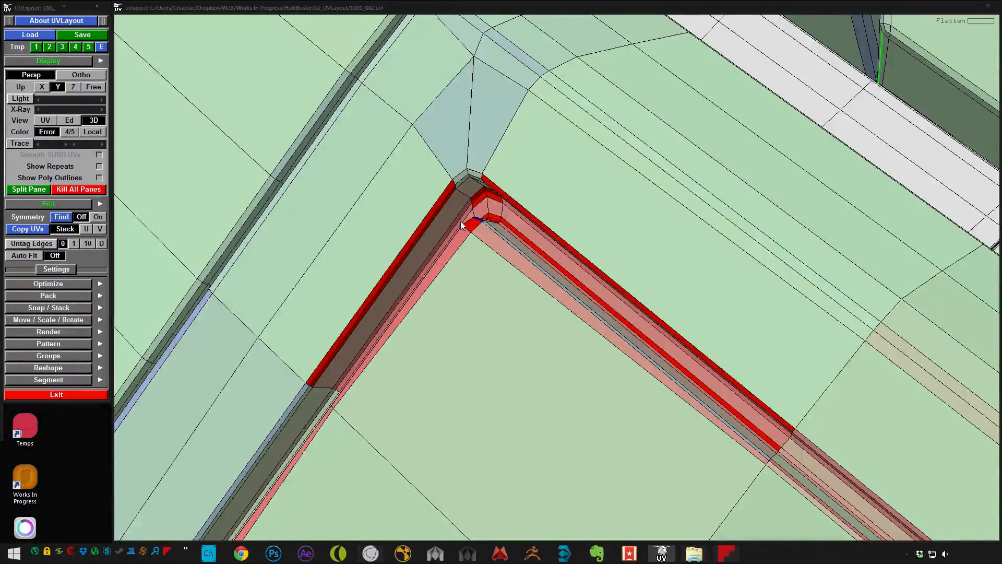
left_click_drag(461, 222, 473, 226)
key("c")
right_click_drag(496, 242, 550, 224)
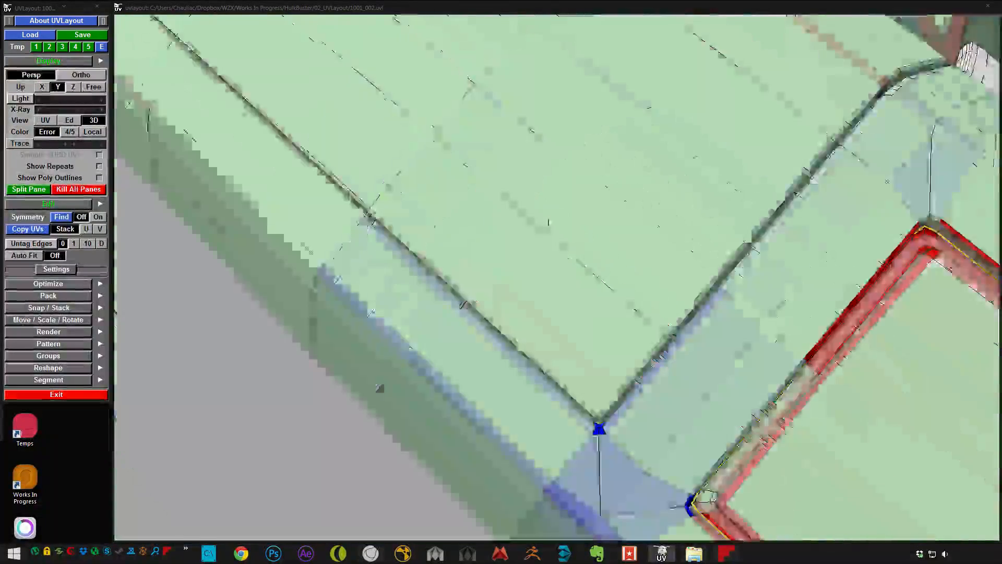
left_click_drag(550, 224, 703, 315)
middle_click_drag(703, 315, 483, 21)
middle_click_drag(550, 265, 593, 309)
left_click_drag(592, 310, 573, 273)
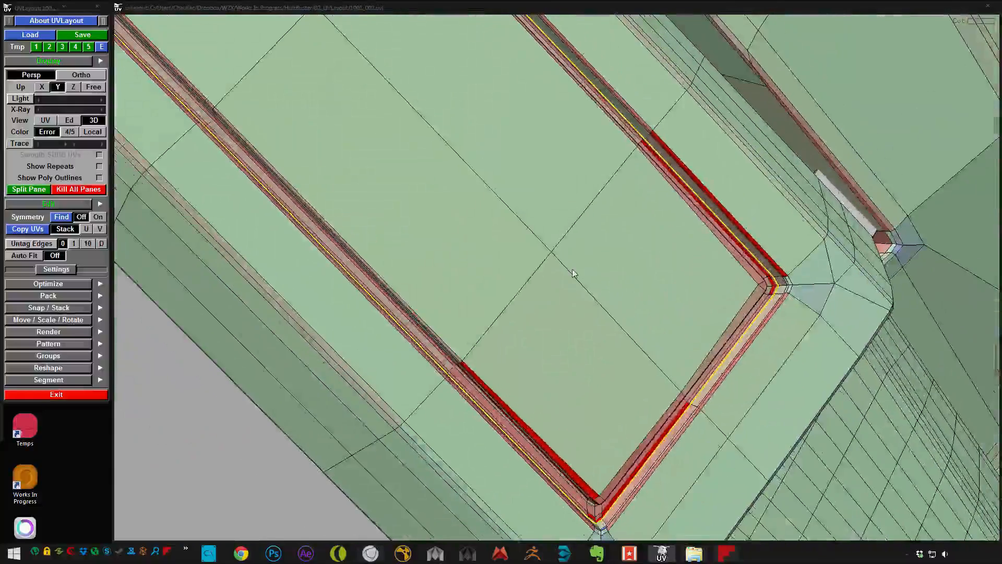
Detach the inner panel shell along the marked loop and move it clear of the surrounding frame.
key("1")
middle_click_drag(573, 273, 533, 271)
right_click_drag(534, 272, 481, 267)
middle_click_drag(480, 267, 515, 327)
key("f")
right_click_drag(515, 327, 582, 330)
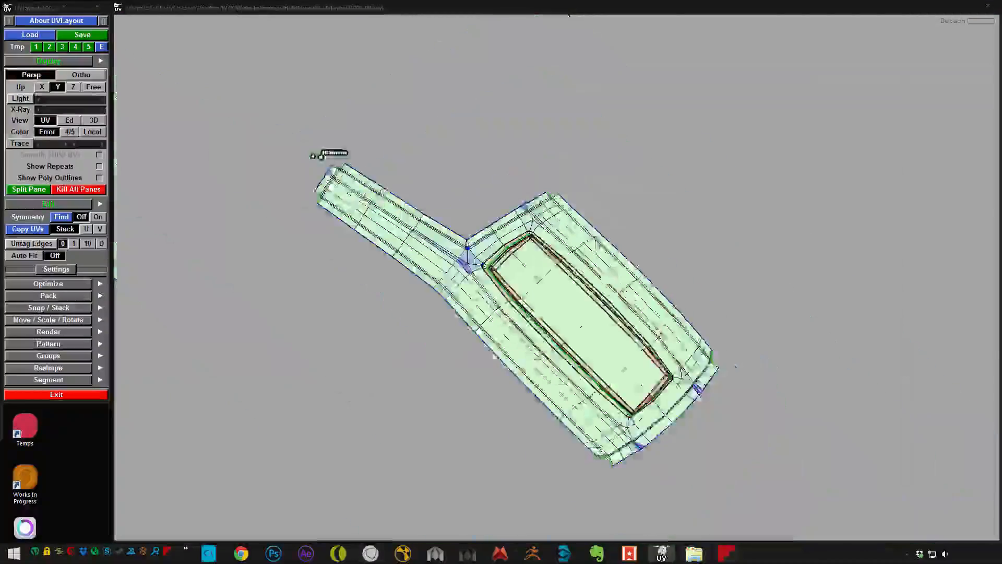
middle_click_drag(582, 330, 668, 245)
right_click_drag(601, 230, 632, 265)
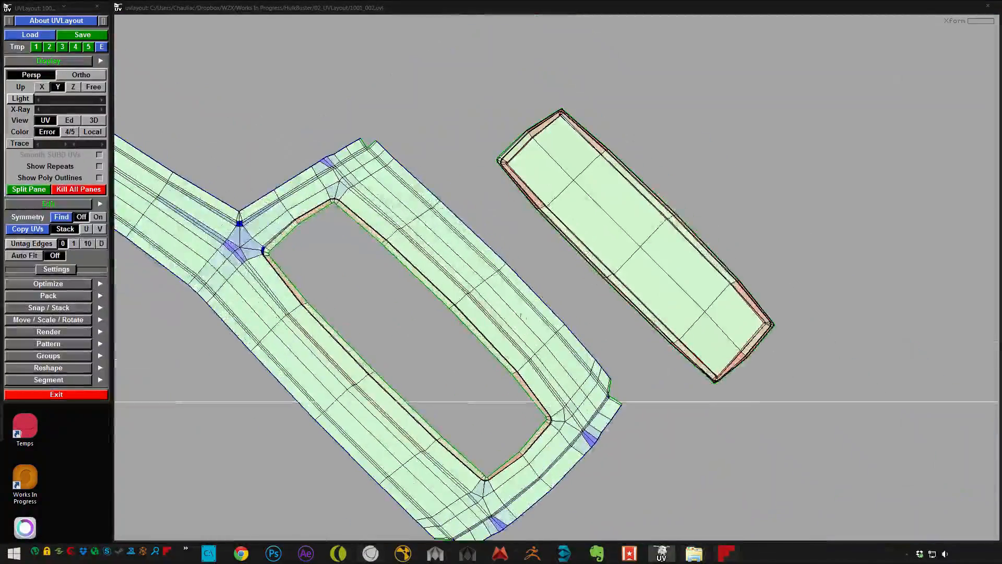
Flatten the remaining frame shell around the rectangular opening.
key("f")
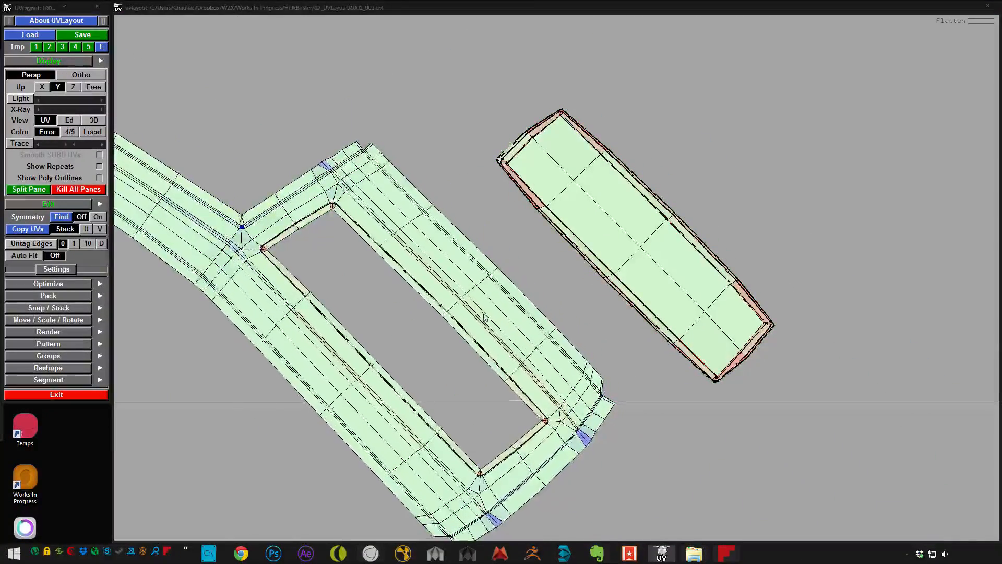
key("shift+f")
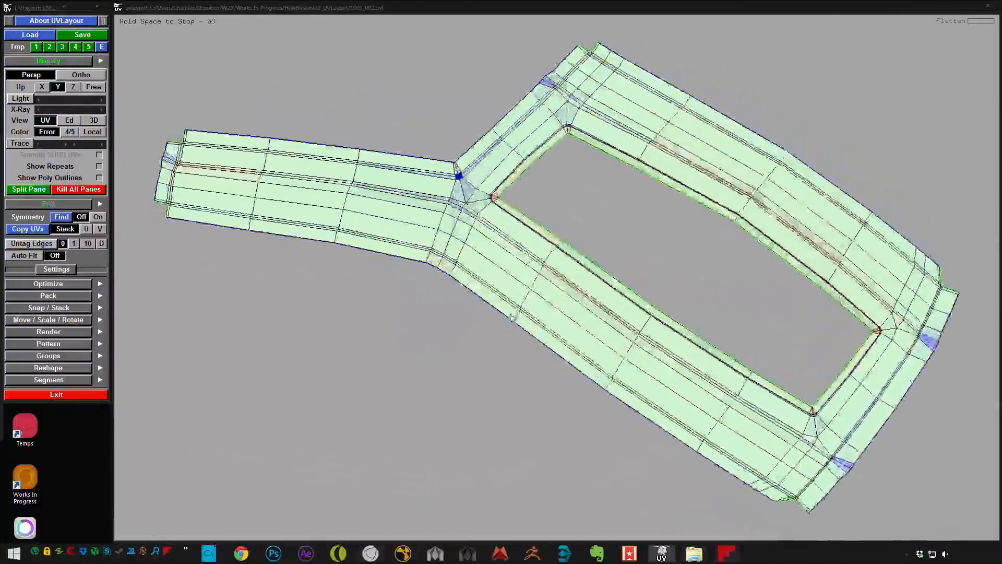
key("space")
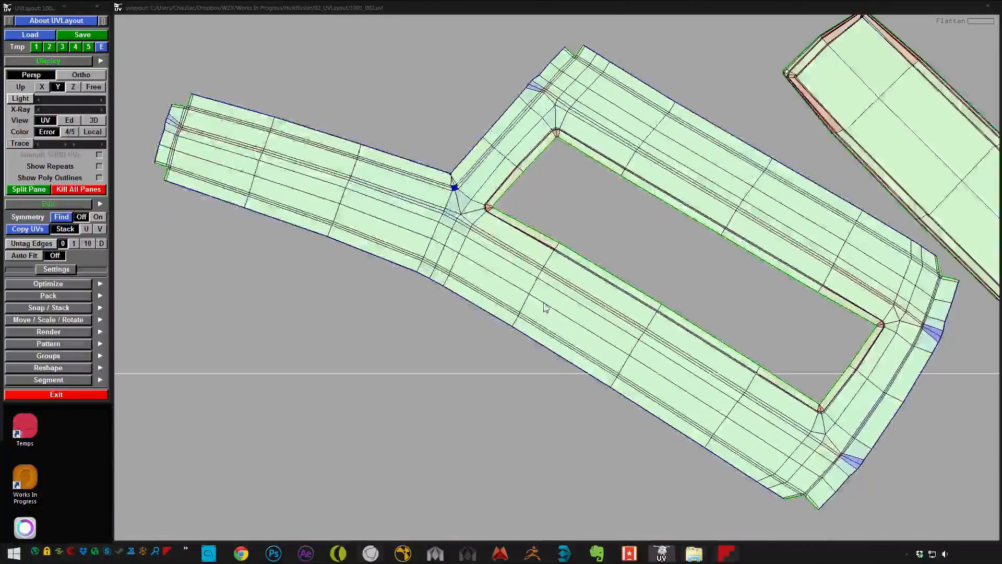
Undo the frame flattening and the separation of the inner panel back to the single flattened shell.
middle_click_drag(629, 274, 526, 299)
key("ctrl+z")
key("ctrl+z")
key("ctrl+z")
key("ctrl+z")
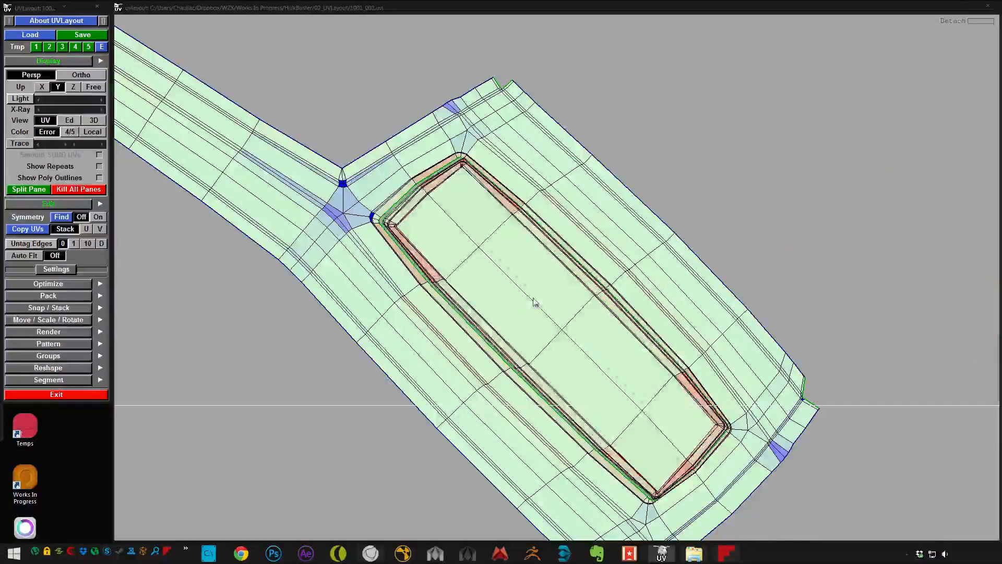
key("ctrl+z")
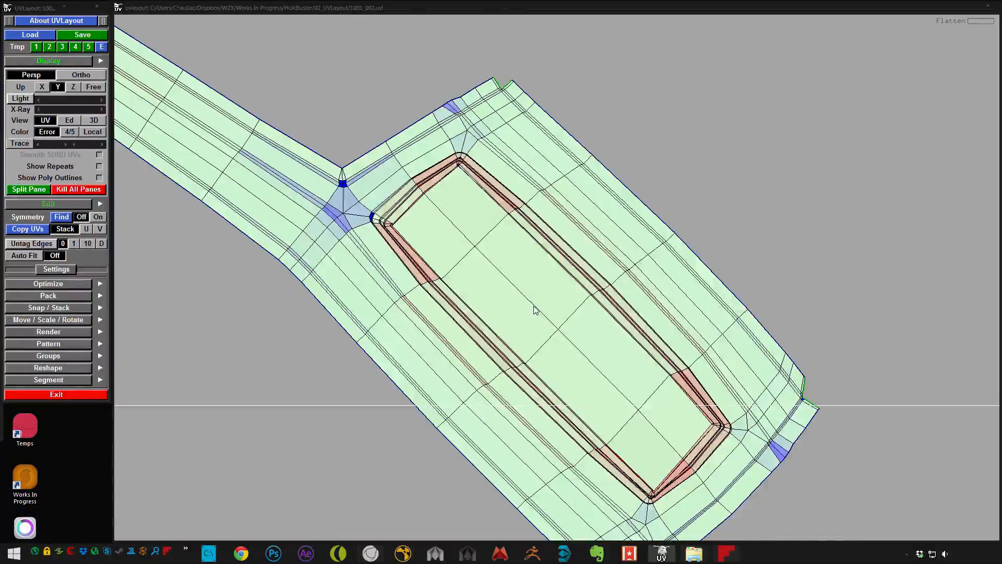
Mark the edge loop just inside the recess's outer rim as a cut, and check it around all four corners.
right_click_drag(535, 309, 600, 342)
key("3")
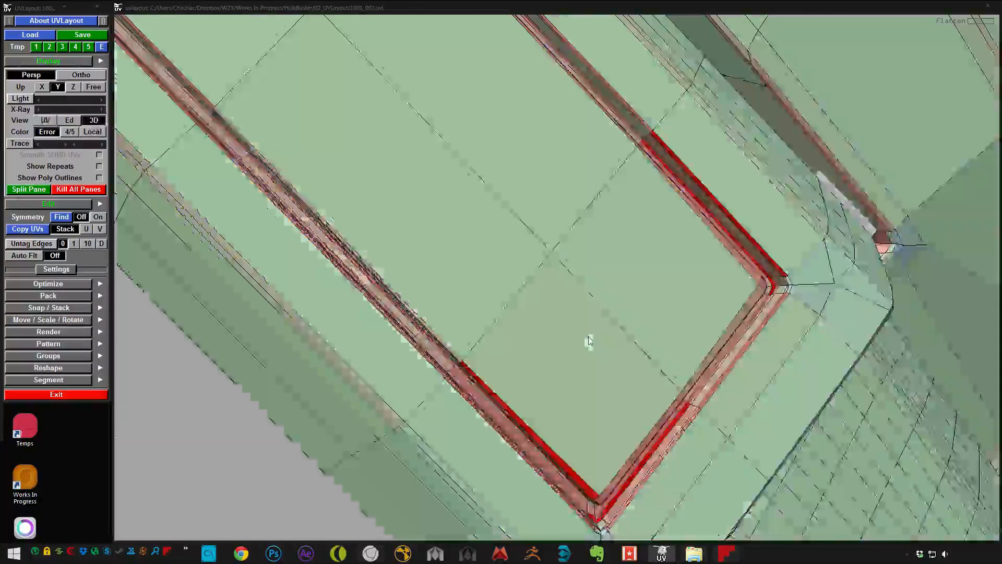
middle_click_drag(575, 345, 602, 293)
right_click_drag(602, 293, 620, 284)
middle_click_drag(620, 284, 605, 289)
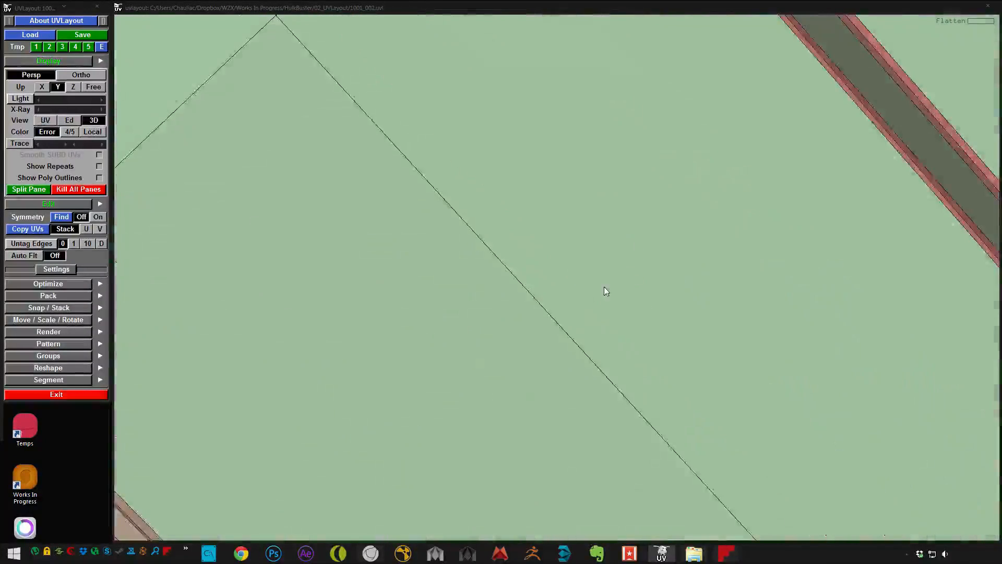
right_click_drag(605, 290, 547, 255)
middle_click_drag(547, 255, 587, 334)
right_click_drag(413, 230, 480, 220)
middle_click_drag(480, 219, 493, 145)
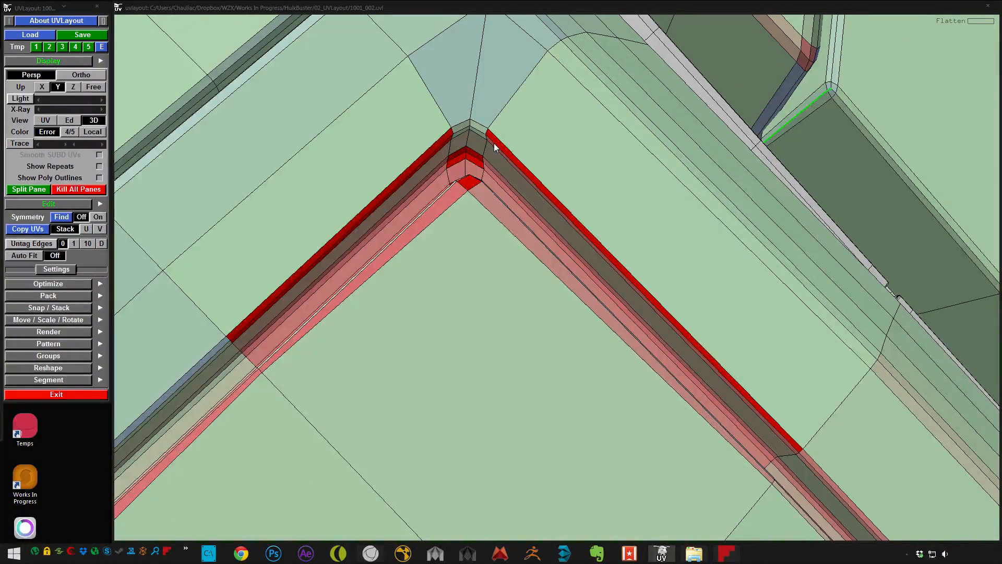
key("c")
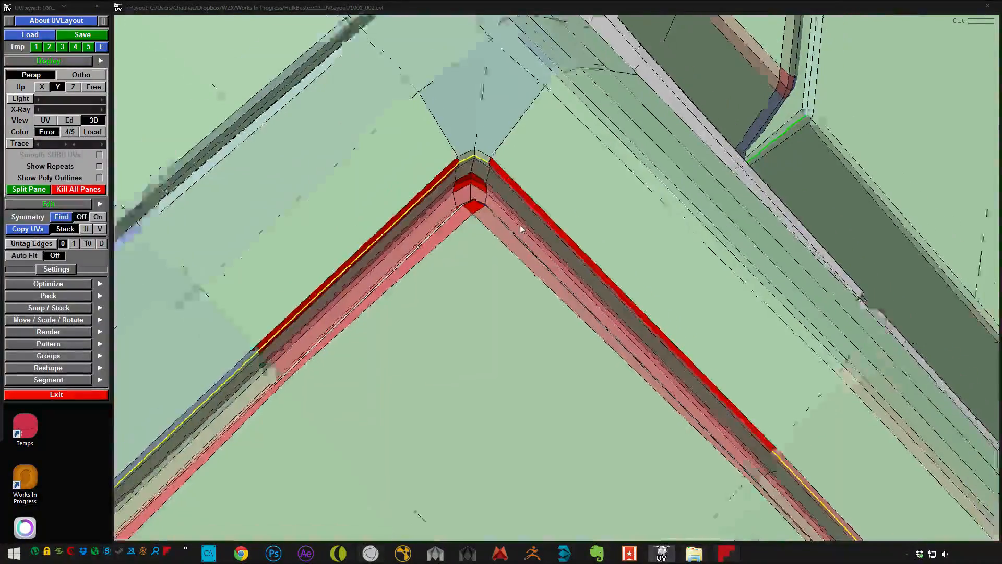
right_click_drag(520, 228, 554, 293)
middle_click_drag(554, 418, 519, 337)
right_click_drag(519, 338, 586, 329)
middle_click_drag(586, 329, 512, 288)
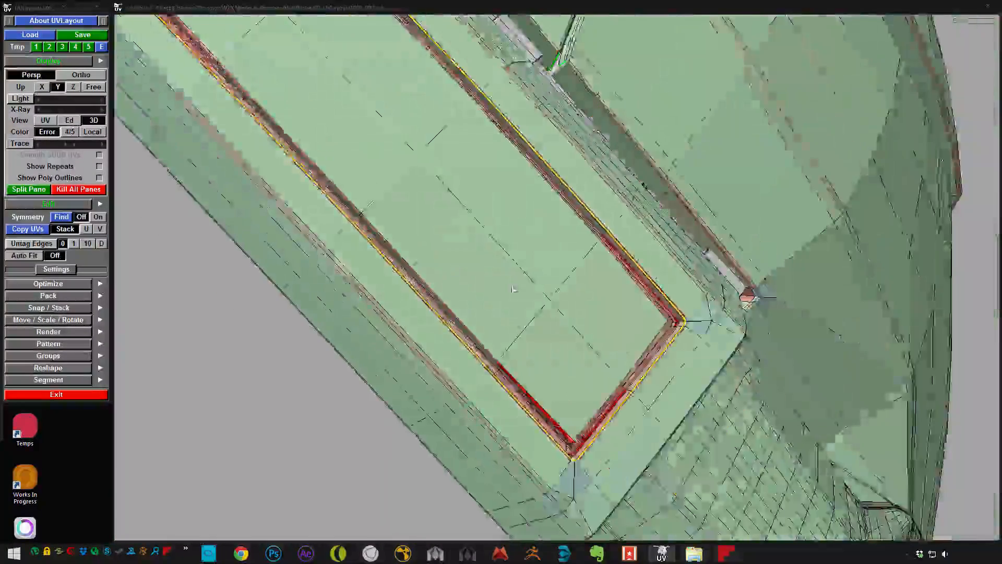
right_click_drag(511, 289, 715, 407)
middle_click_drag(715, 407, 629, 325)
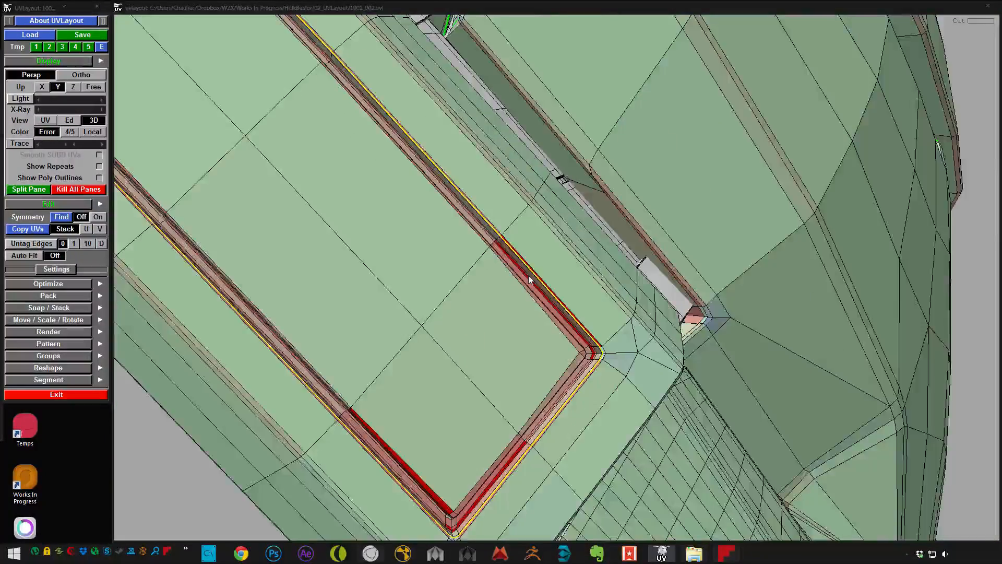
Detach the inner panel with its recess walls from the frame along the marked loop and flatten the frame shell.
key("1")
right_click_drag(479, 212, 492, 221)
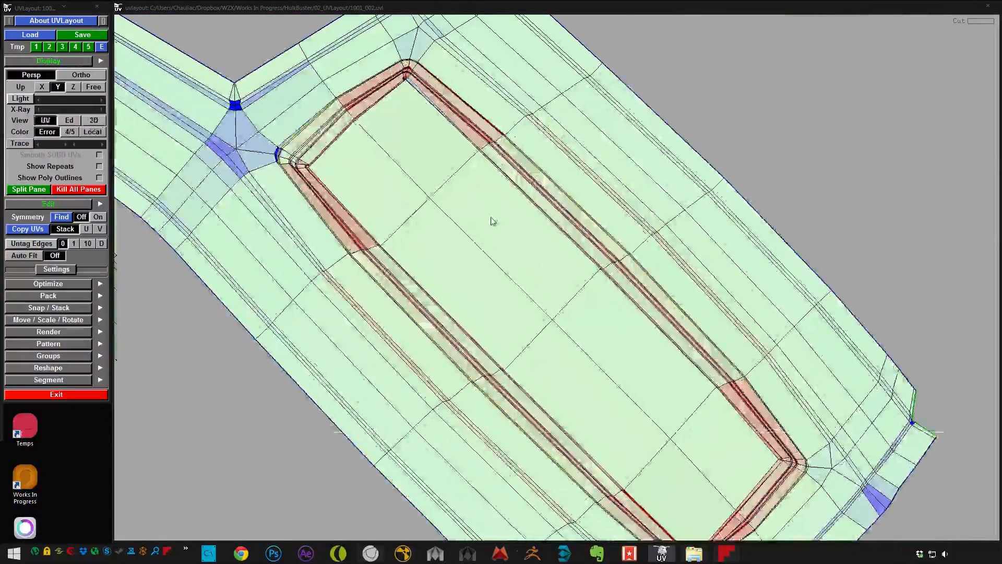
right_click_drag(745, 303, 572, 280)
middle_click_drag(572, 279, 599, 209)
key("shift+f")
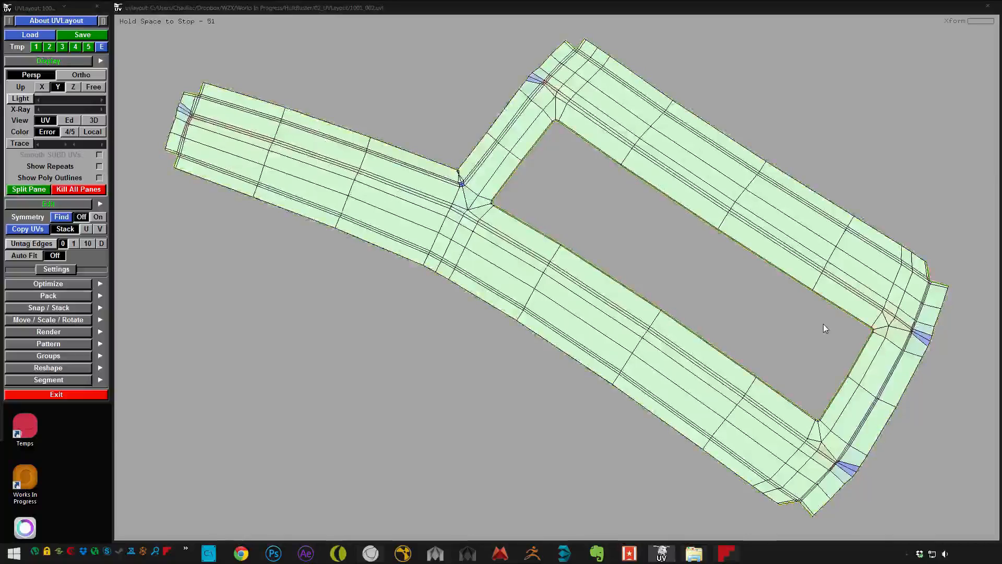
key("space")
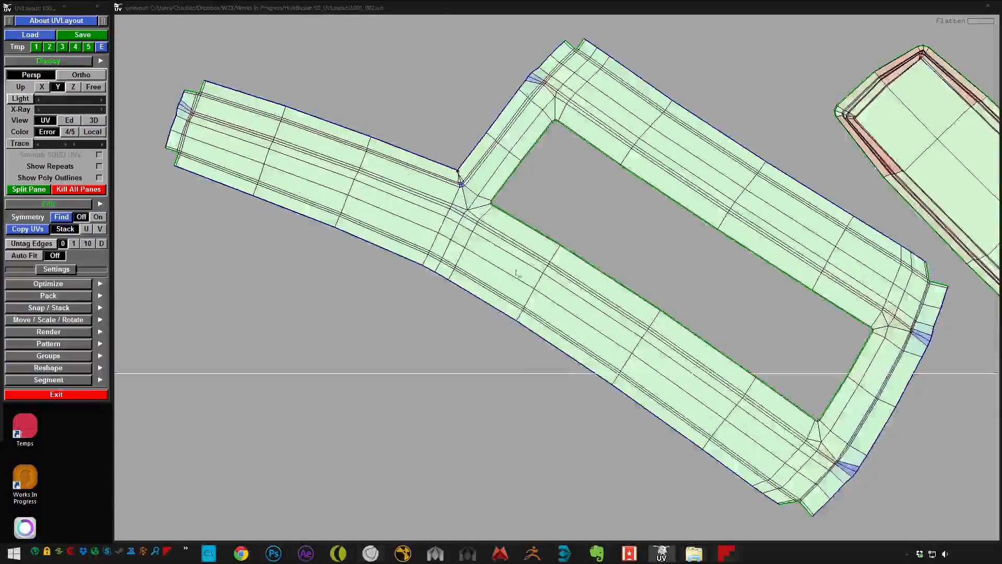
Flatten the detached inner panel shell.
middle_click_drag(873, 277, 499, 307)
middle_click_drag(637, 222, 497, 230)
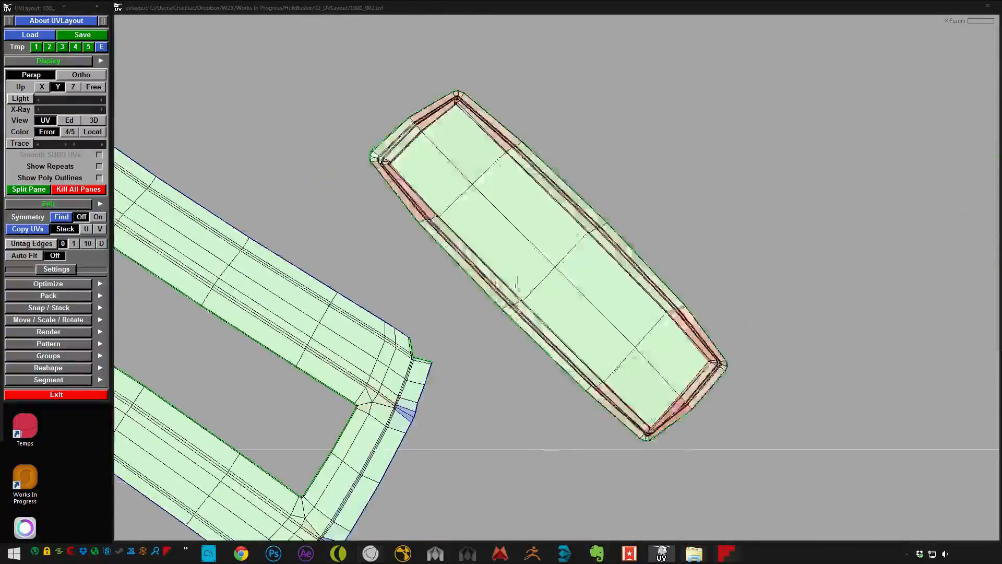
right_click_drag(496, 231, 550, 324)
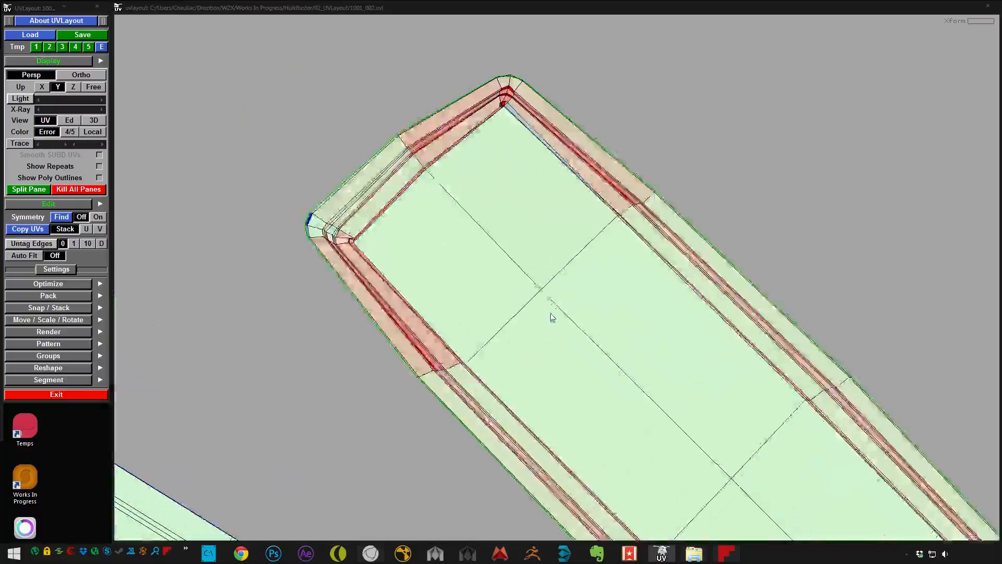
key("f")
Try marking the centre edges at the inner panel's upper corner as a cut, and untag the unwanted edges.
right_click_drag(488, 287, 512, 170)
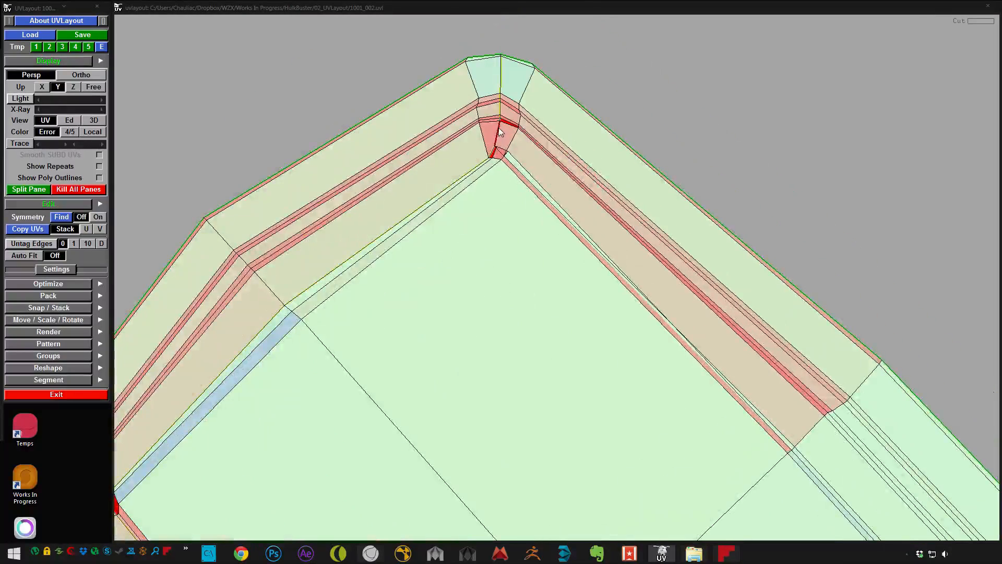
right_click_drag(563, 246, 469, 220)
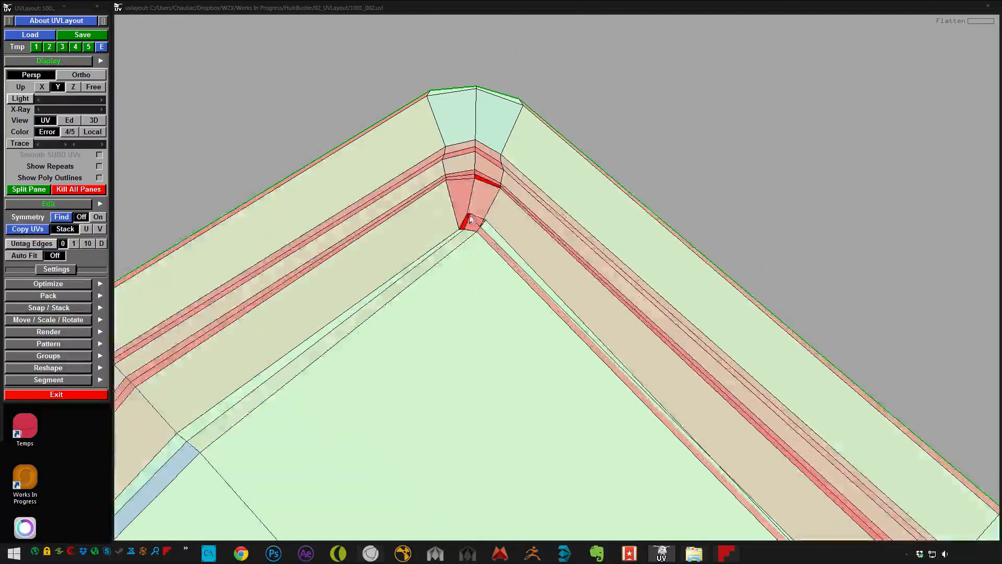
key("c")
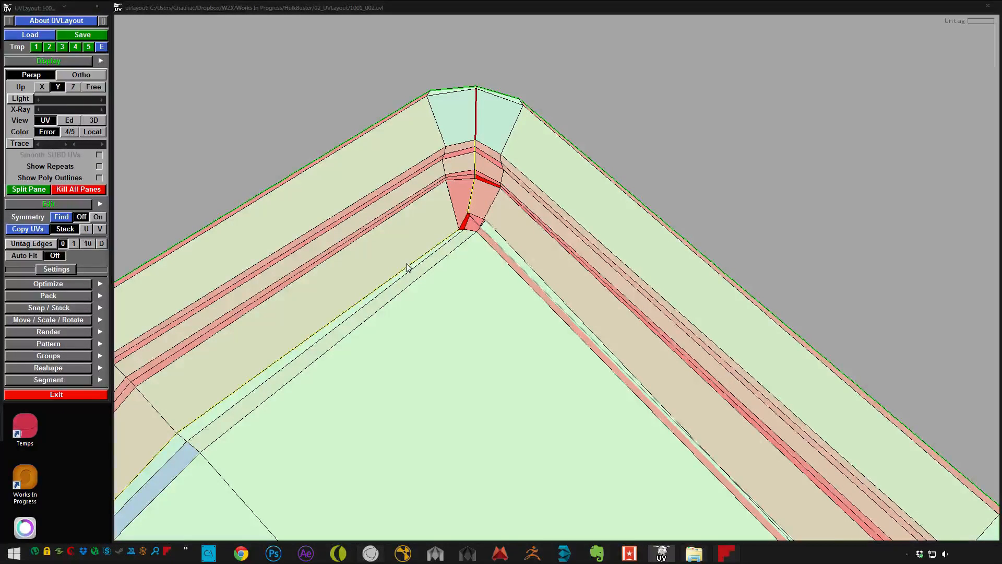
middle_click_drag(313, 373, 420, 221)
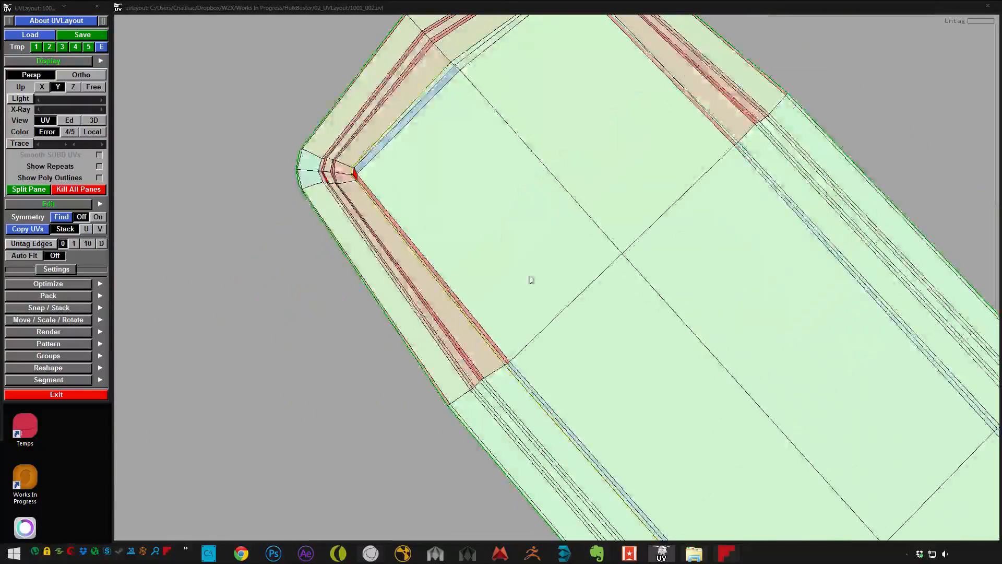
scroll(508, 271, "down", 5)
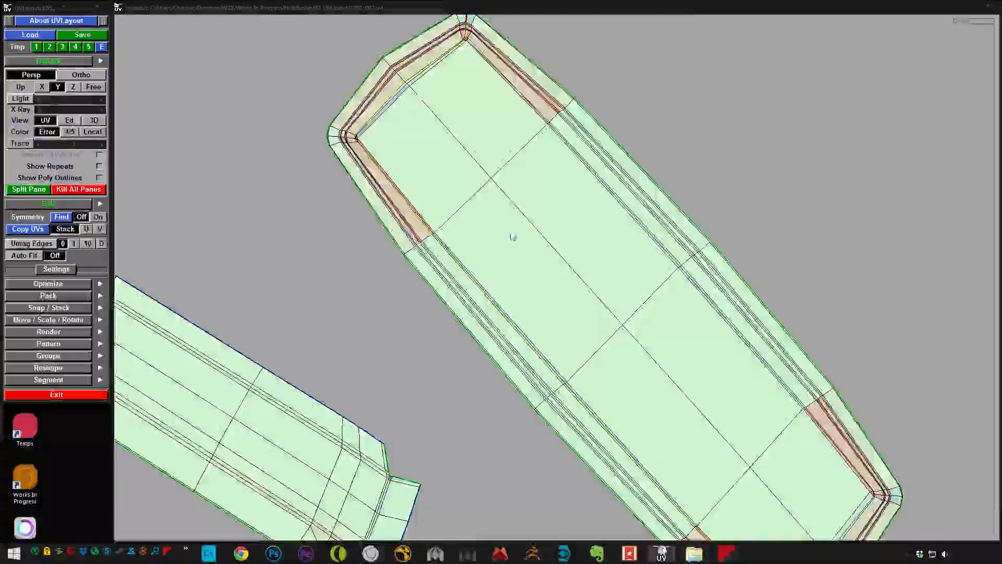
scroll(531, 416, "up", 5)
scroll(552, 308, "up", 5)
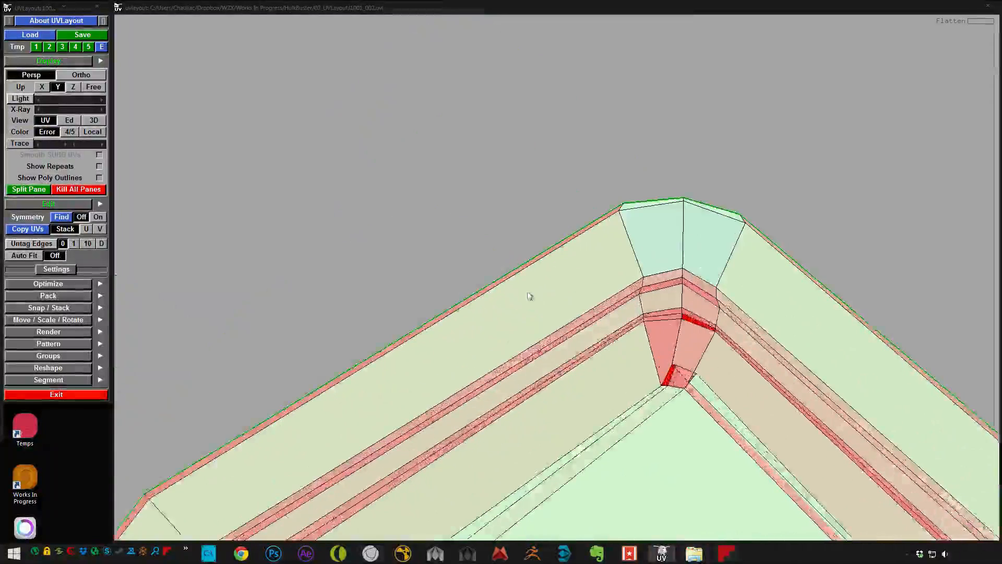
Pull the upper corner's rim point inward and cut the corner's centre edges open down to the panel face.
middle_click_drag(574, 244, 573, 255, "ctrl")
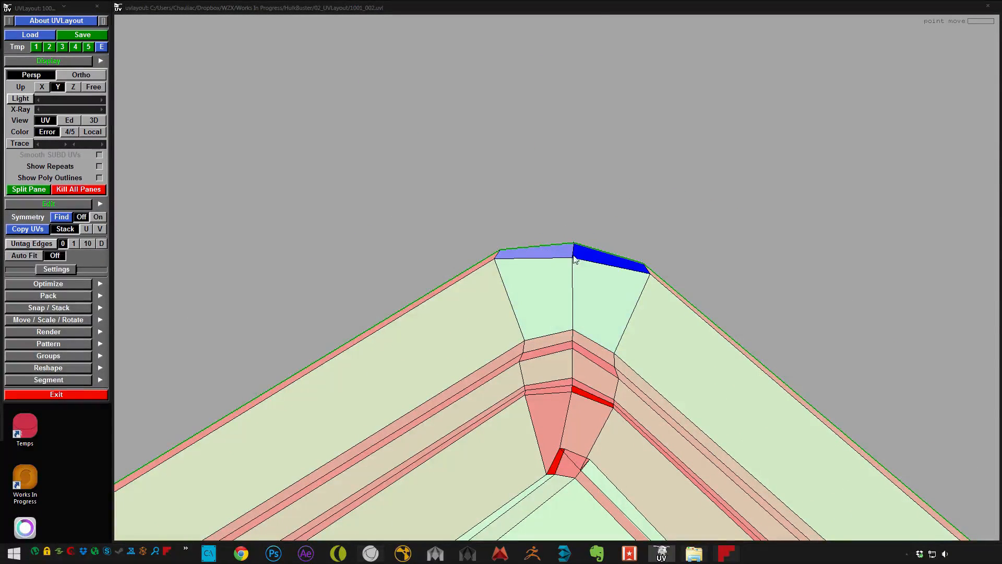
key("c")
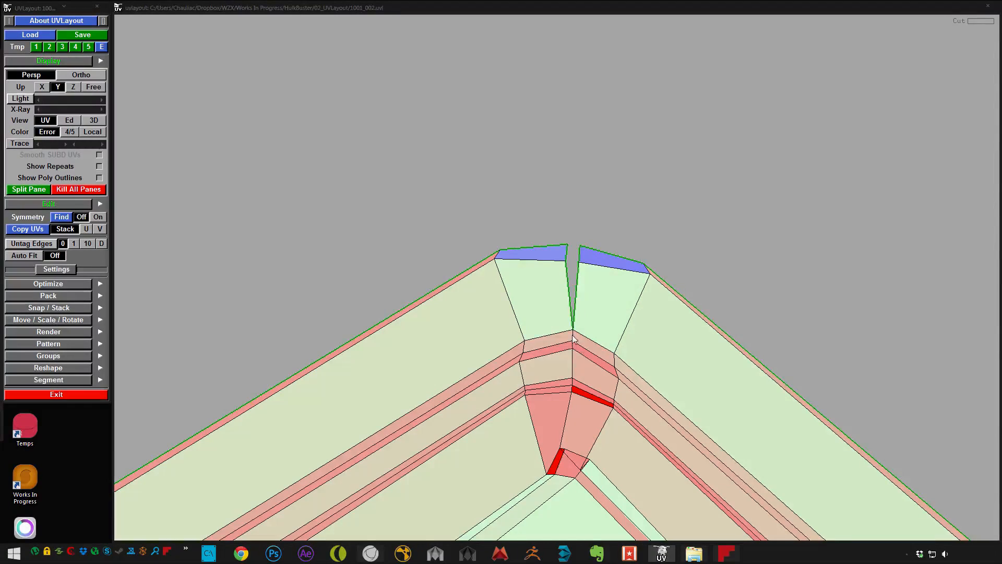
key("c")
key("c")
key("c")
key("c")
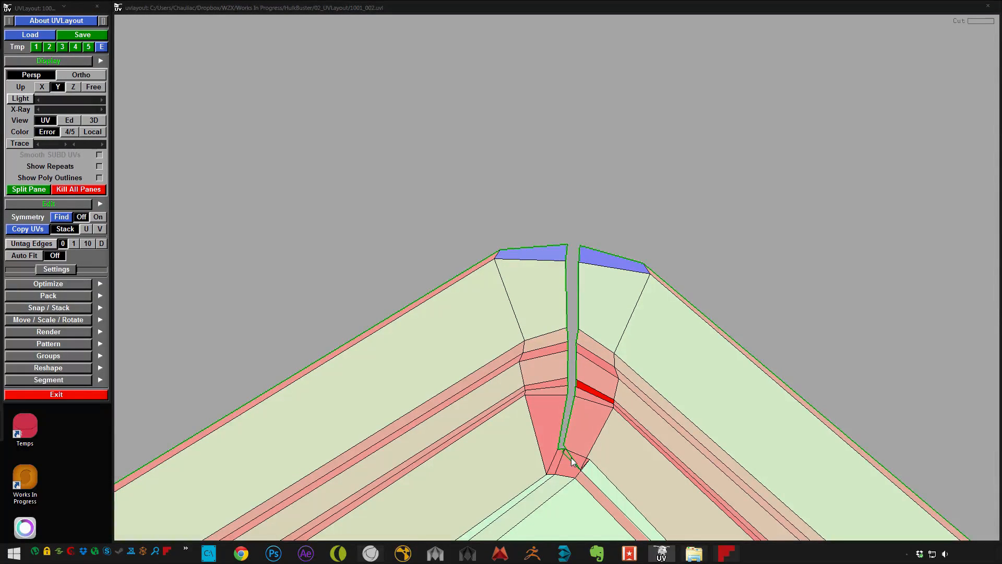
Flatten only the area around the split corner, then reposition the point at the slit's base and weld the short gap there.
key("ctrl+f")
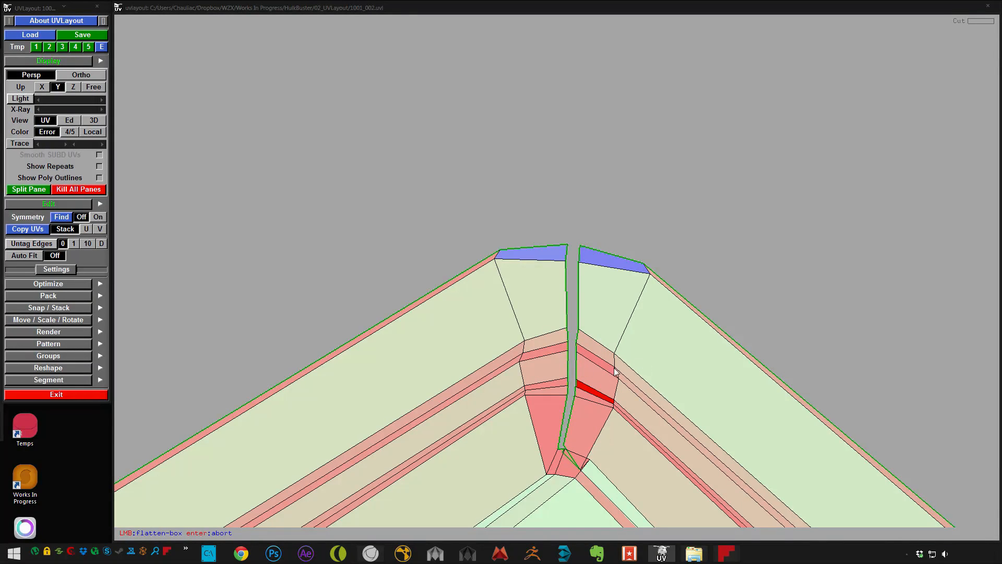
left_click(600, 266)
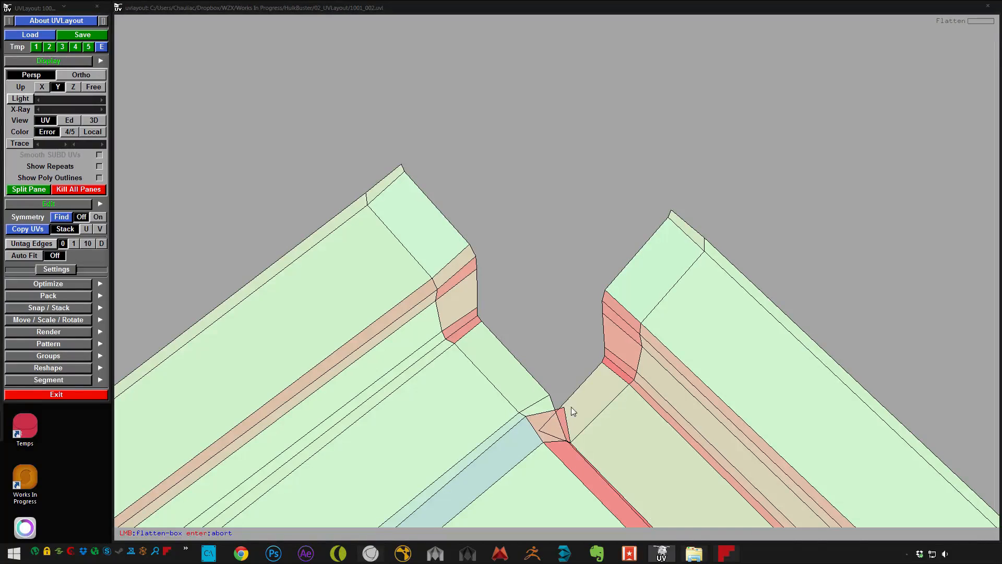
key("Return")
middle_click_drag(551, 420, 569, 410, "ctrl")
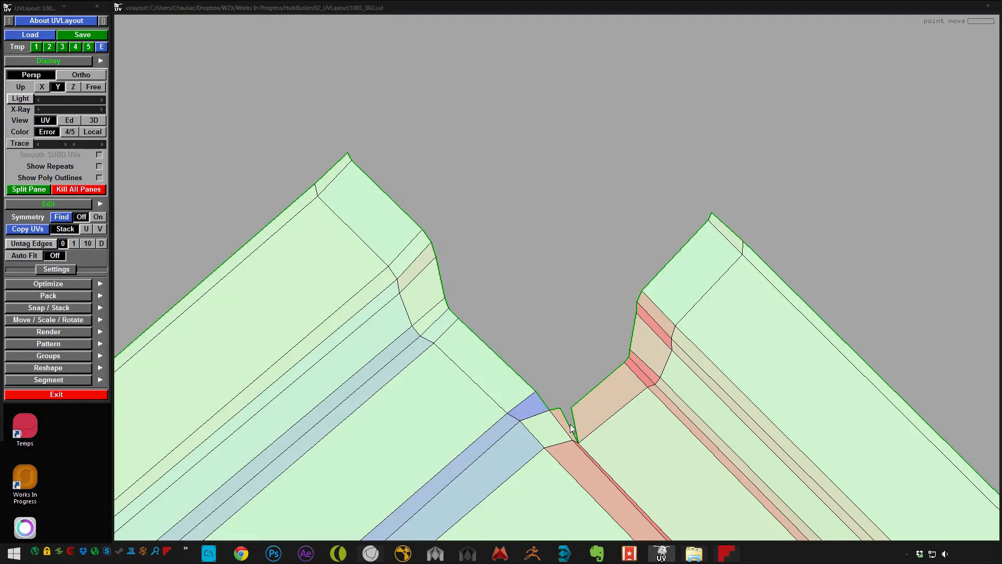
key("w")
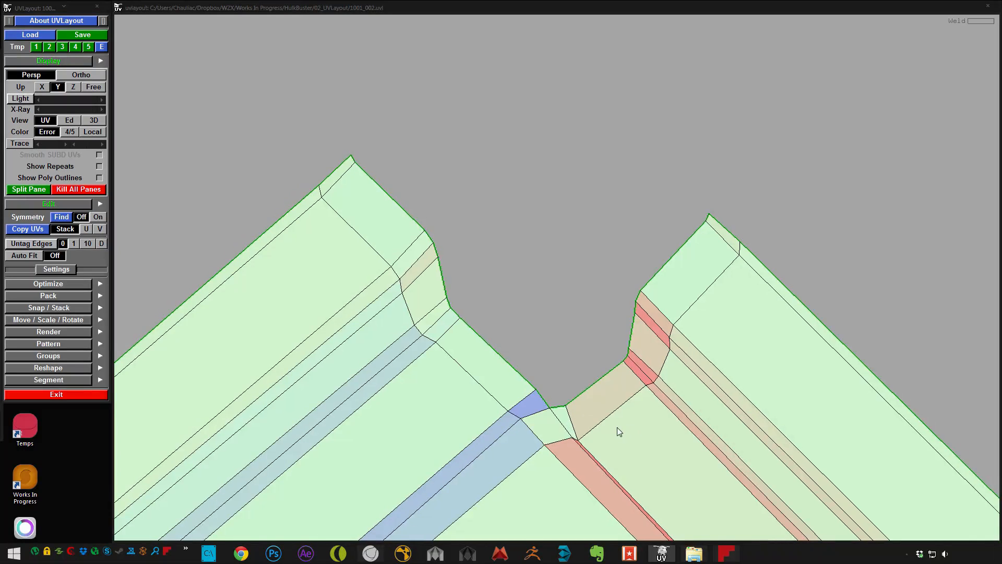
Adjust the innermost point at the inner panel's left corner and cut the corner's centre edges open to the rim.
right_click_drag(589, 421, 440, 463)
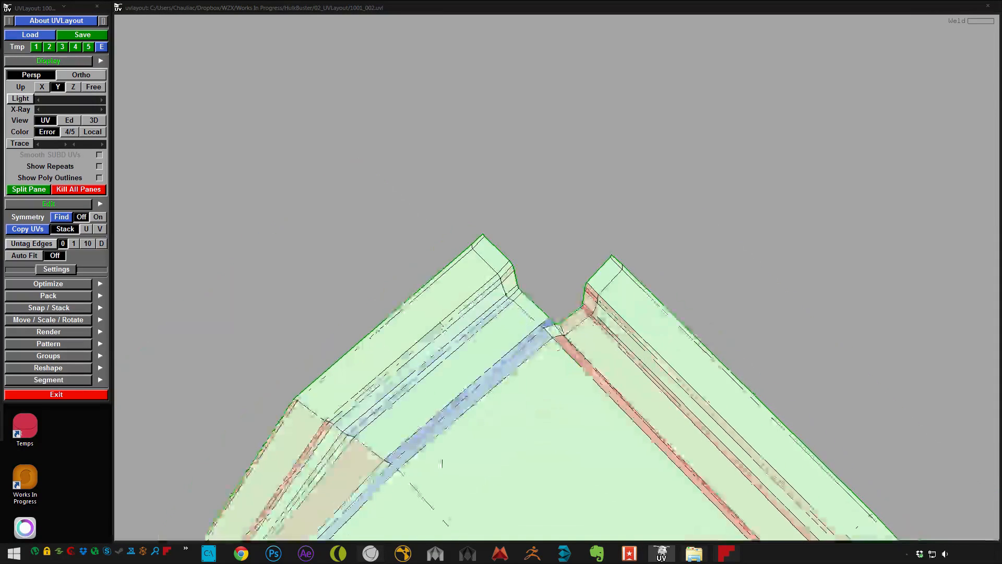
middle_click_drag(441, 463, 509, 343)
right_click_drag(509, 344, 590, 277)
middle_click_drag(590, 277, 693, 119)
right_click_drag(396, 376, 565, 284)
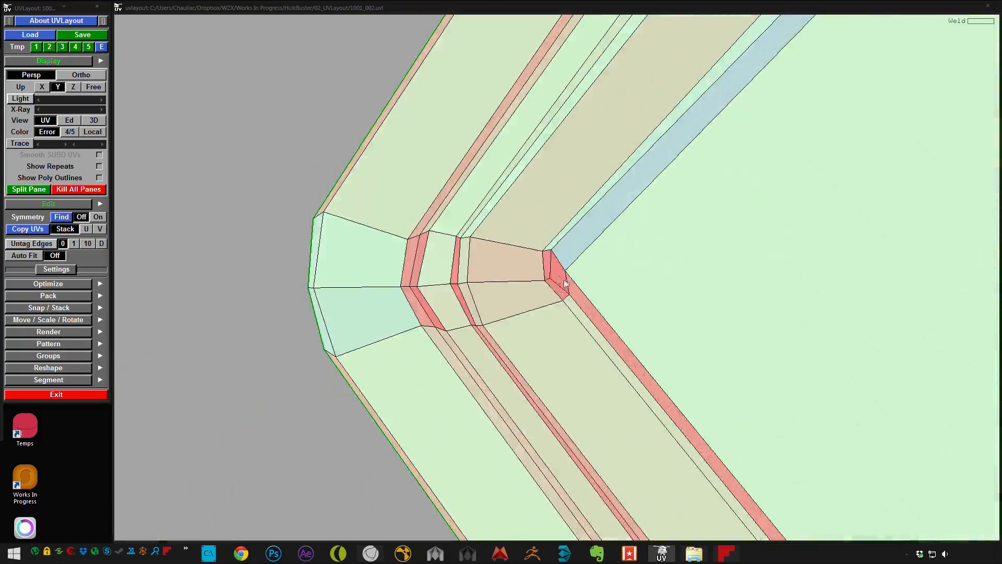
left_click_drag(552, 281, 556, 284)
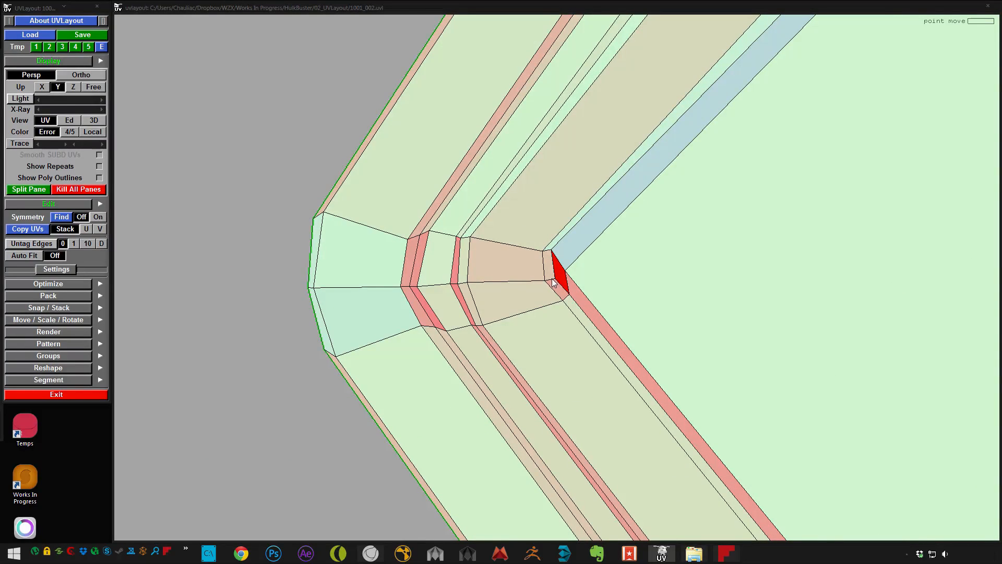
key("c")
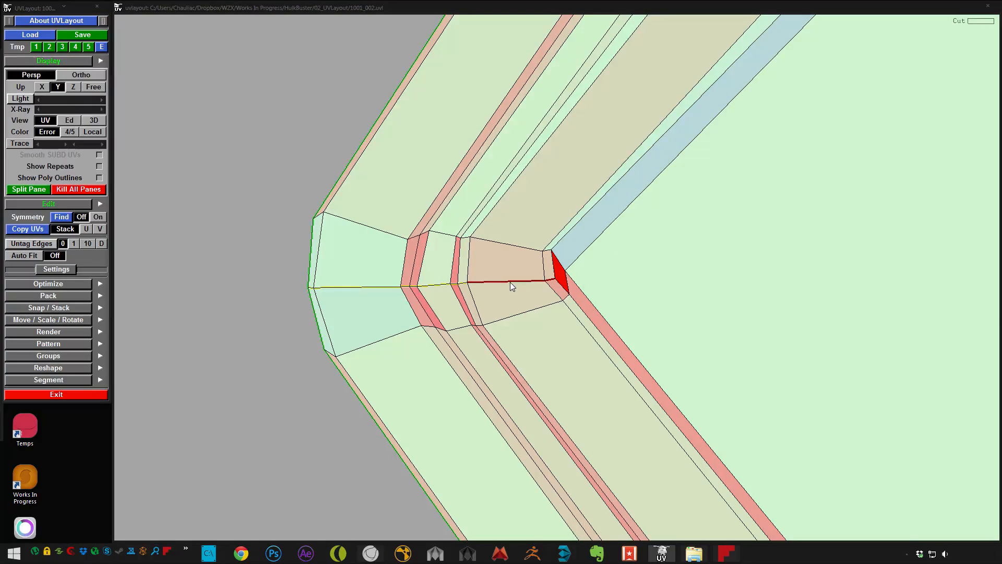
key("shift+s")
Cut the centre edges of the inner panel's lower corner and split them open from the panel face to the rim.
right_click_drag(427, 240, 522, 77)
middle_click_drag(772, 475, 303, 113)
right_click_drag(303, 113, 514, 363)
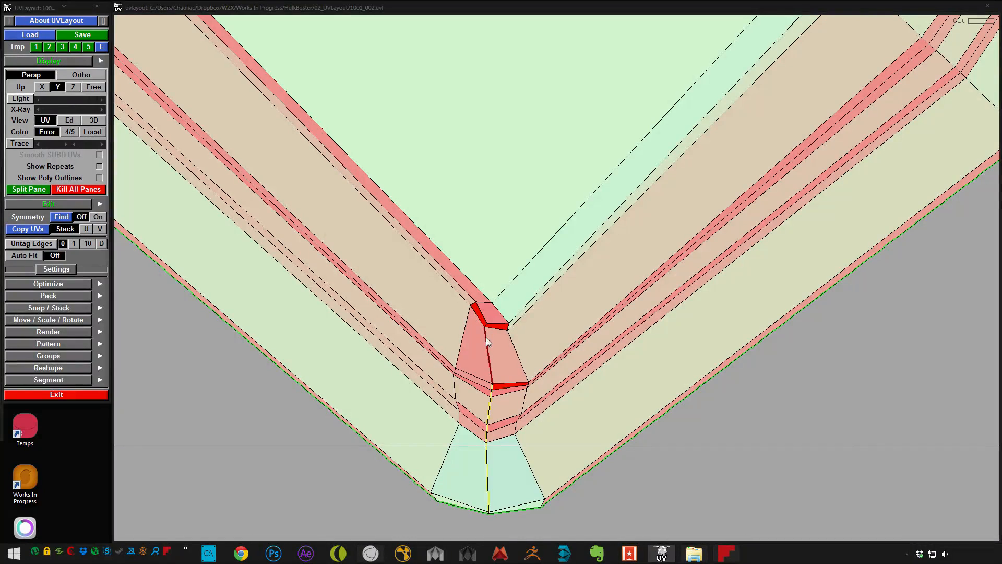
key("shift+s")
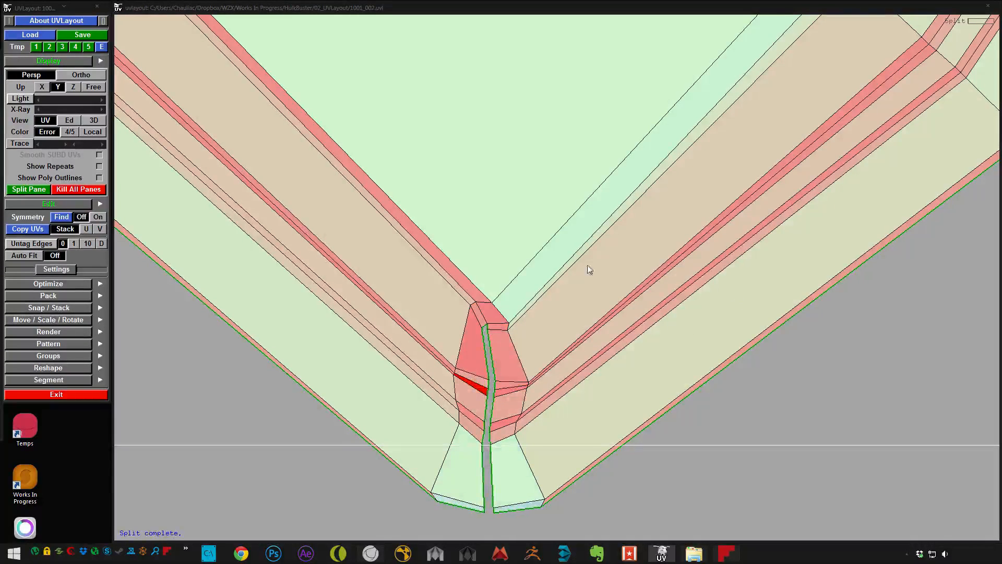
Split the inner panel's right corner open along its centre edges, out to the border.
right_click_drag(590, 269, 674, 177)
middle_click_drag(835, 84, 561, 360)
right_click_drag(561, 360, 522, 337)
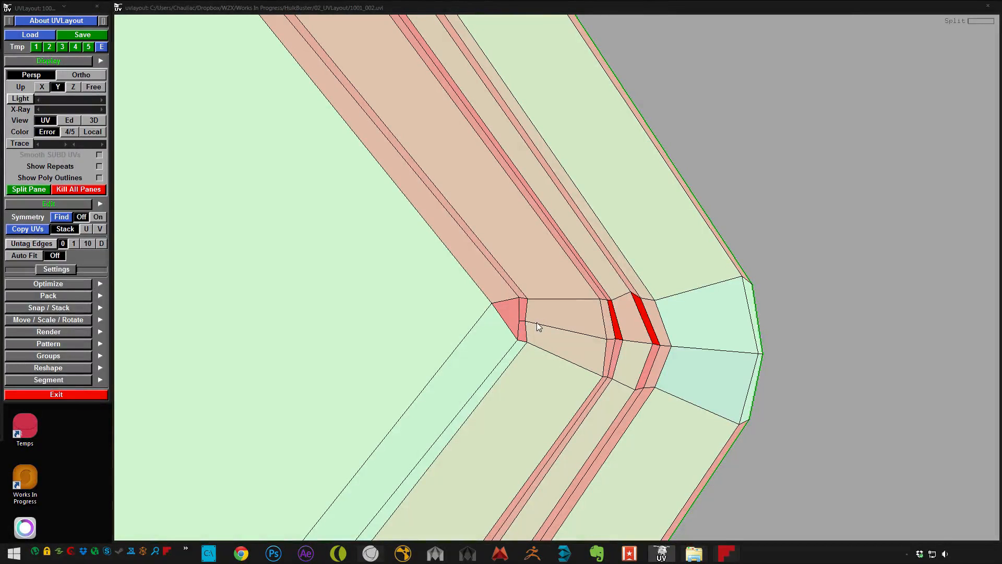
key("shift+s")
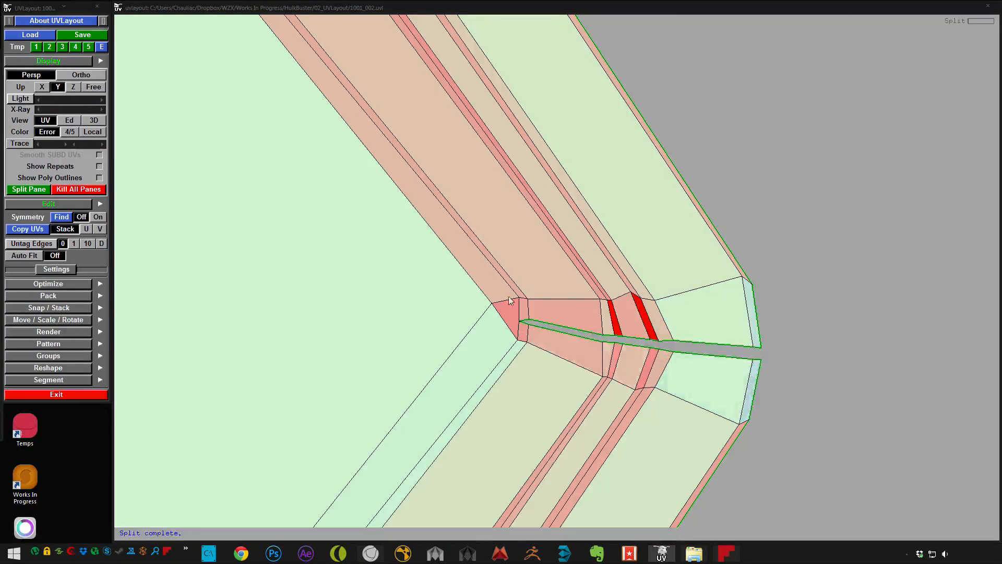
Flatten the inner panel shell with all four of its corners split.
right_click_drag(510, 298, 441, 417)
key("f")
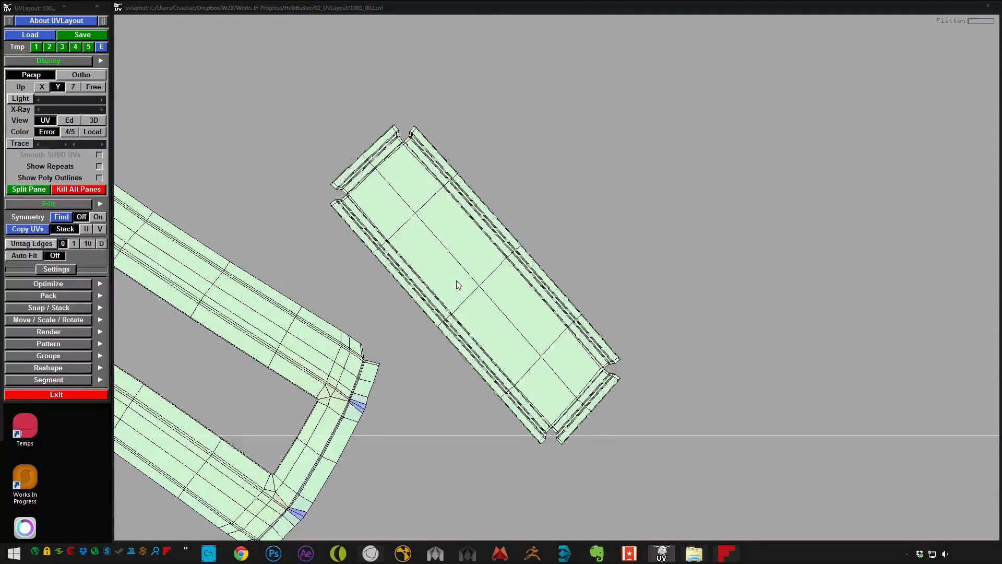
right_click_drag(454, 305, 428, 334)
middle_click_drag(484, 259, 619, 246)
right_click_drag(619, 245, 578, 215)
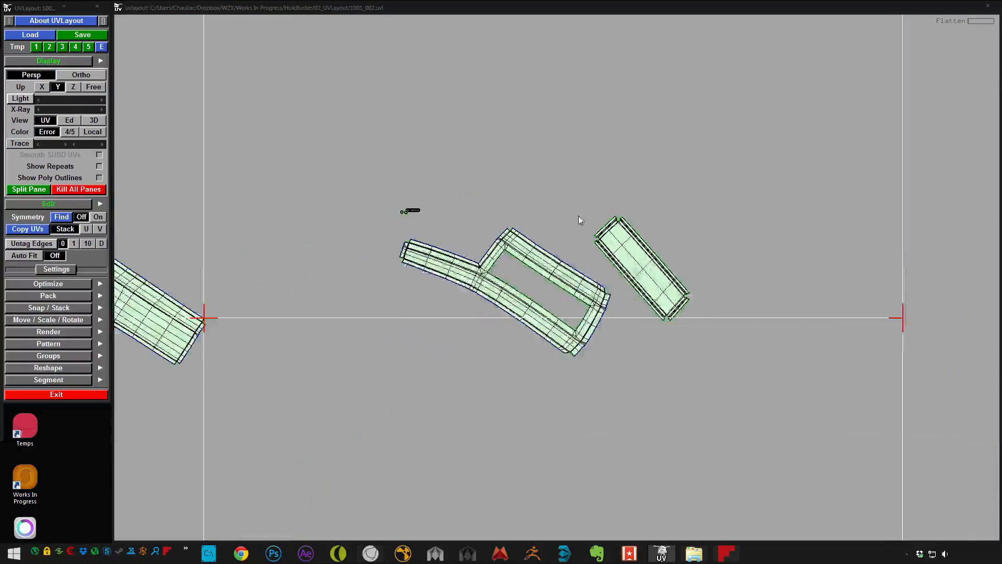
middle_click_drag(535, 273, 615, 276)
Return to the unflattened 3D pieces and move the large ribbed armour plate clear of the surrounding parts.
key("2")
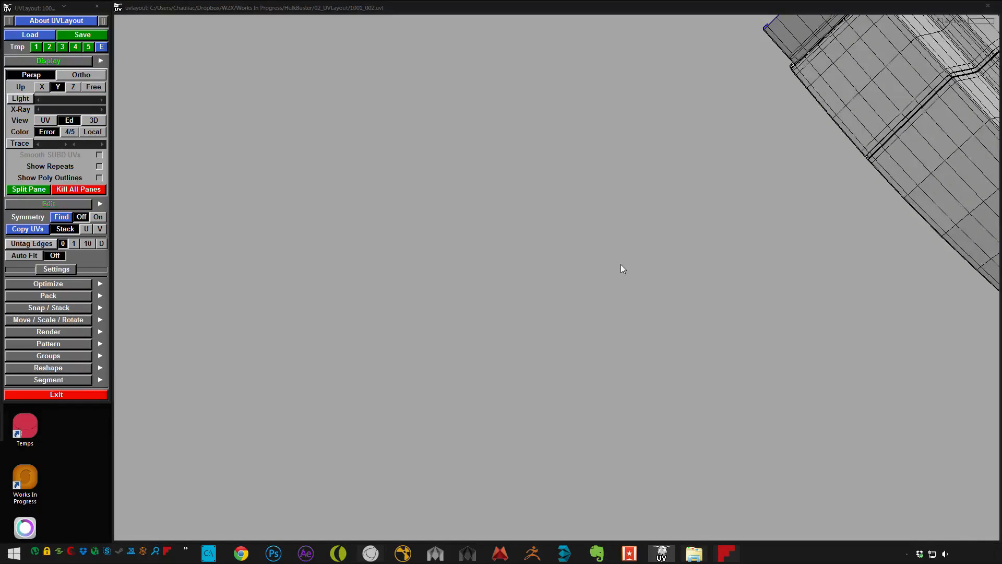
right_click_drag(621, 264, 417, 204)
middle_click_drag(418, 203, 329, 264)
left_click_drag(329, 264, 381, 255)
right_click_drag(381, 254, 512, 293)
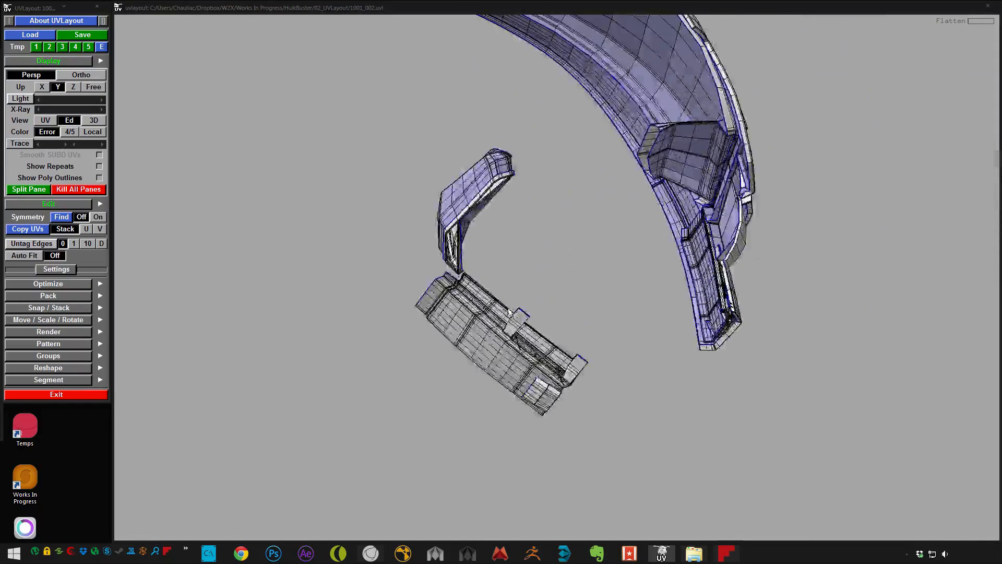
middle_click_drag(511, 293, 517, 306)
right_click_drag(517, 309, 548, 329)
middle_click_drag(430, 344, 285, 390)
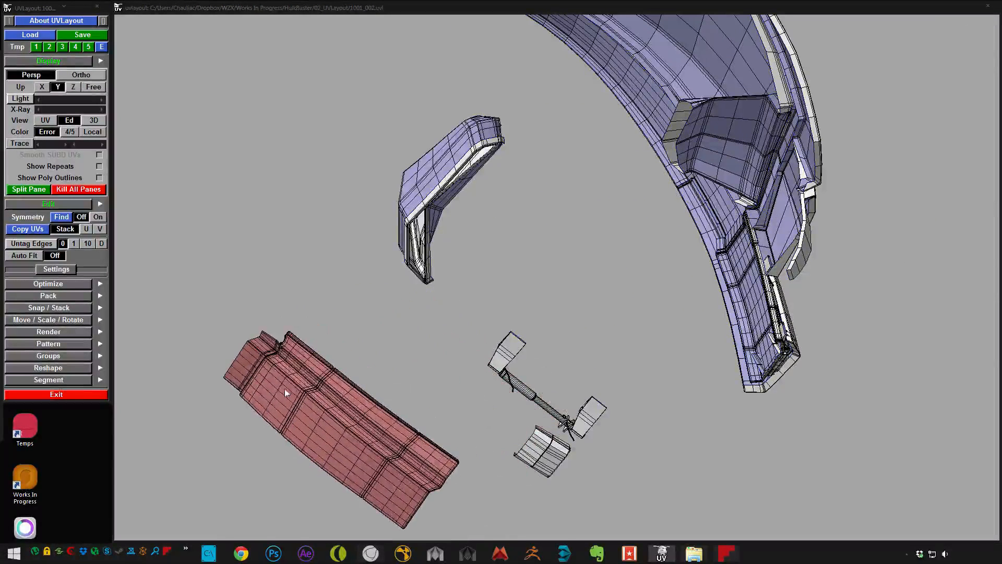
middle_click_drag(413, 206, 434, 201)
right_click_drag(433, 200, 487, 271)
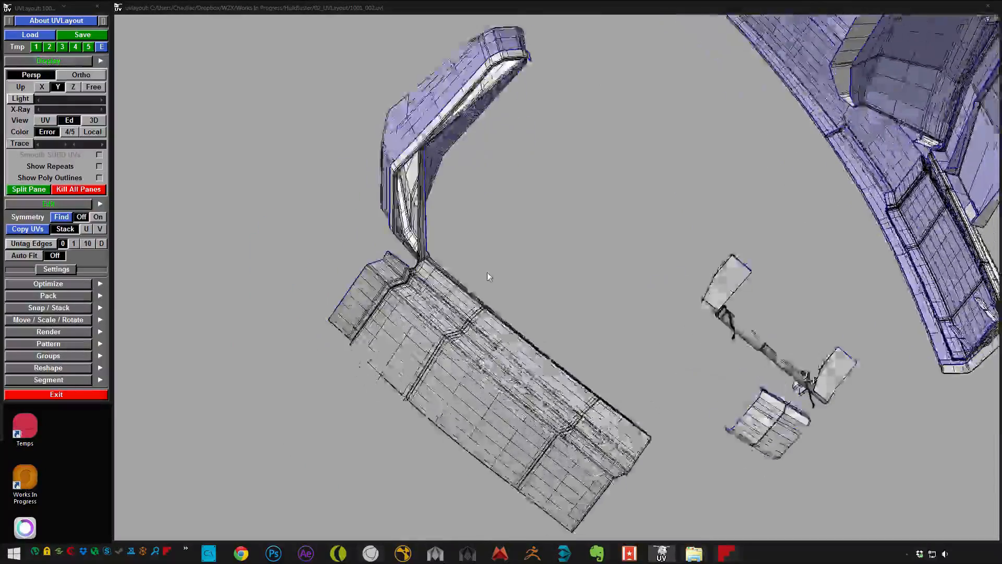
left_click_drag(487, 272, 496, 265)
middle_click_drag(500, 267, 465, 358)
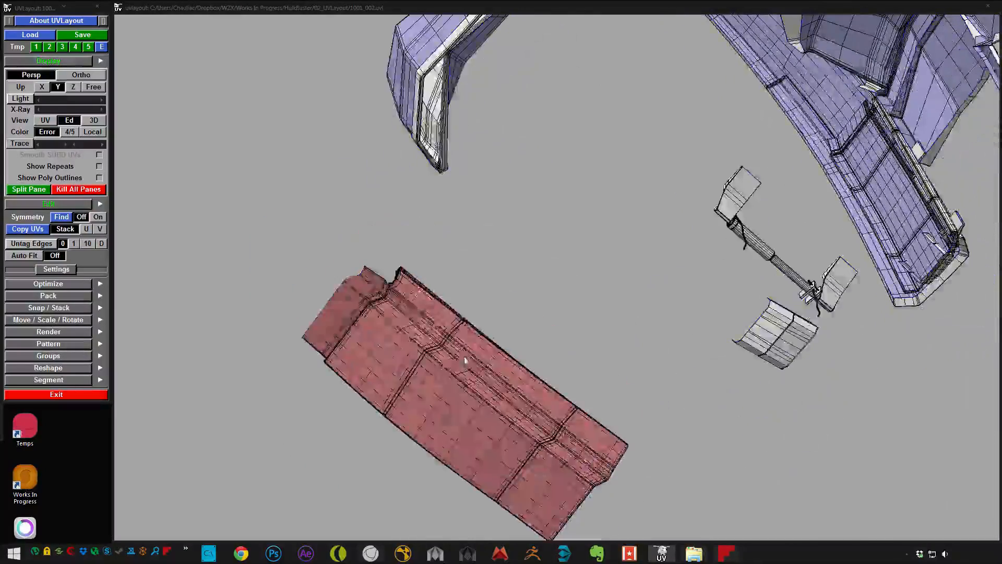
middle_click_drag(494, 453, 500, 323)
Mark the edges running from the border to the rounded corner at the ribbed plate's upper end and split them open.
right_click_drag(500, 324, 442, 310)
middle_click_drag(444, 378, 624, 286)
left_click_drag(624, 286, 449, 274)
left_click_drag(432, 237, 610, 366)
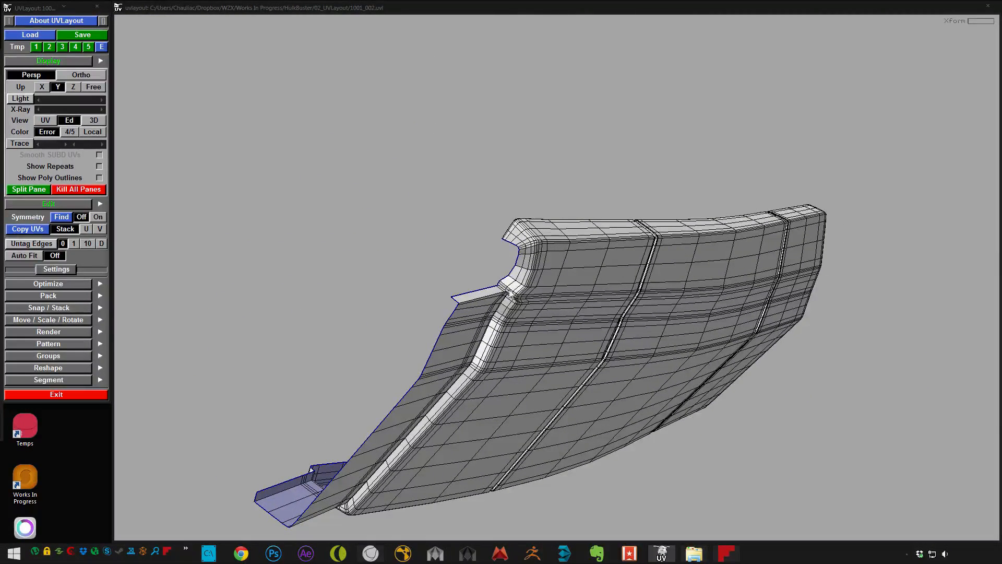
left_click_drag(543, 246, 494, 280)
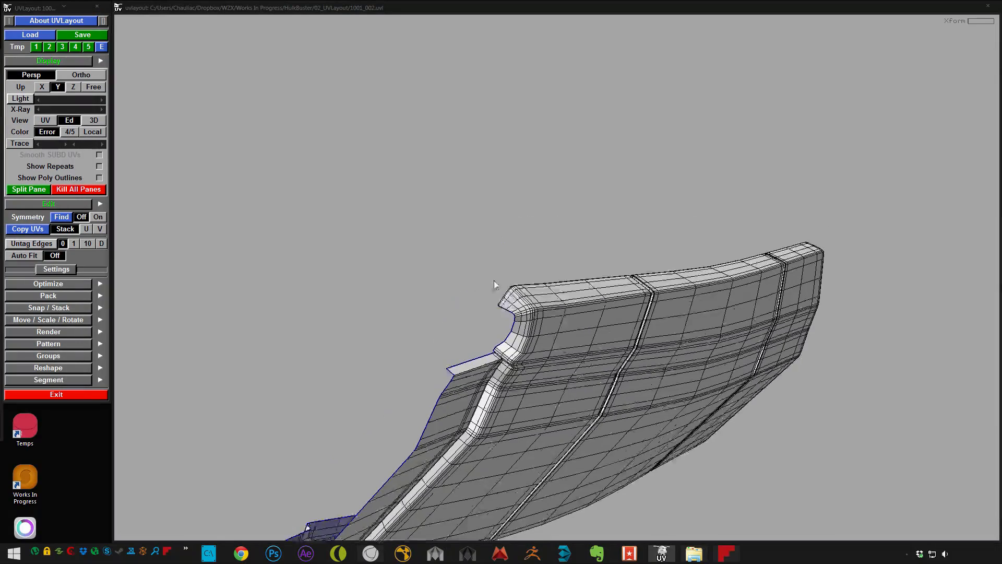
right_click_drag(494, 280, 485, 350)
left_click_drag(481, 324, 509, 346)
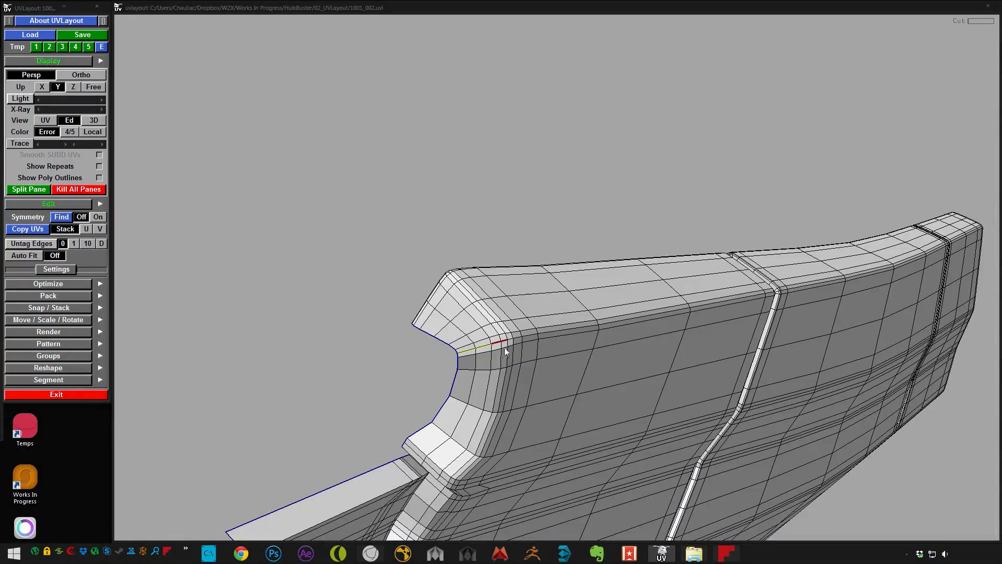
key("shift+s")
Split the neighbouring vertical corner edges on the ribbed plate's upper end lip, from the border to the top bend.
left_click_drag(552, 331, 641, 303)
right_click_drag(641, 303, 564, 292)
left_click_drag(563, 293, 632, 250)
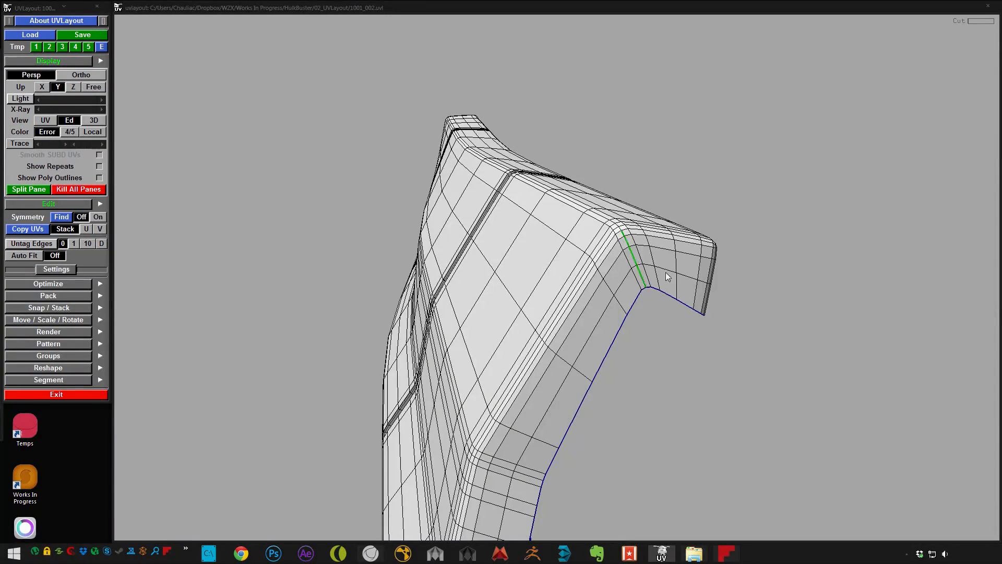
left_click_drag(679, 280, 578, 405)
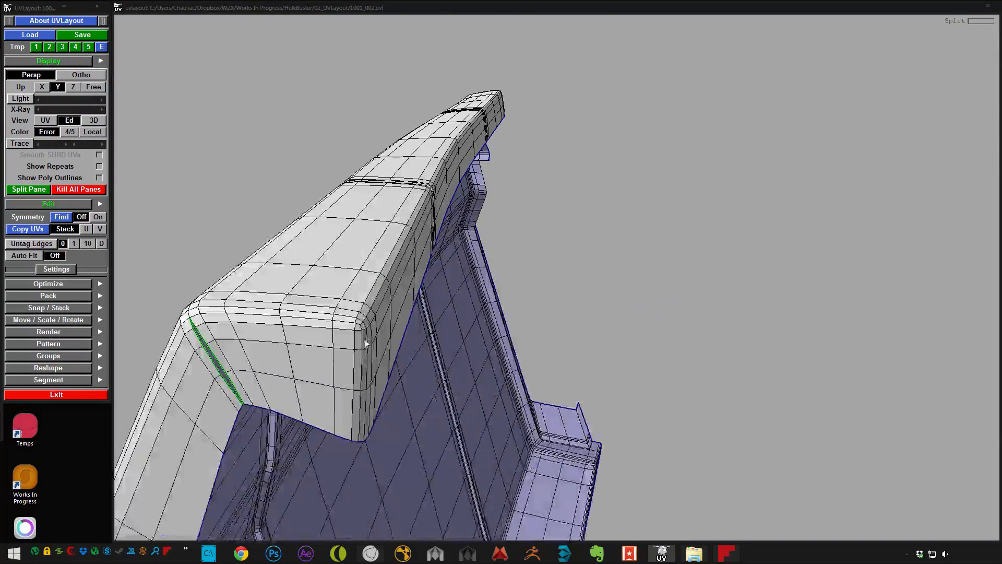
key("shift+s")
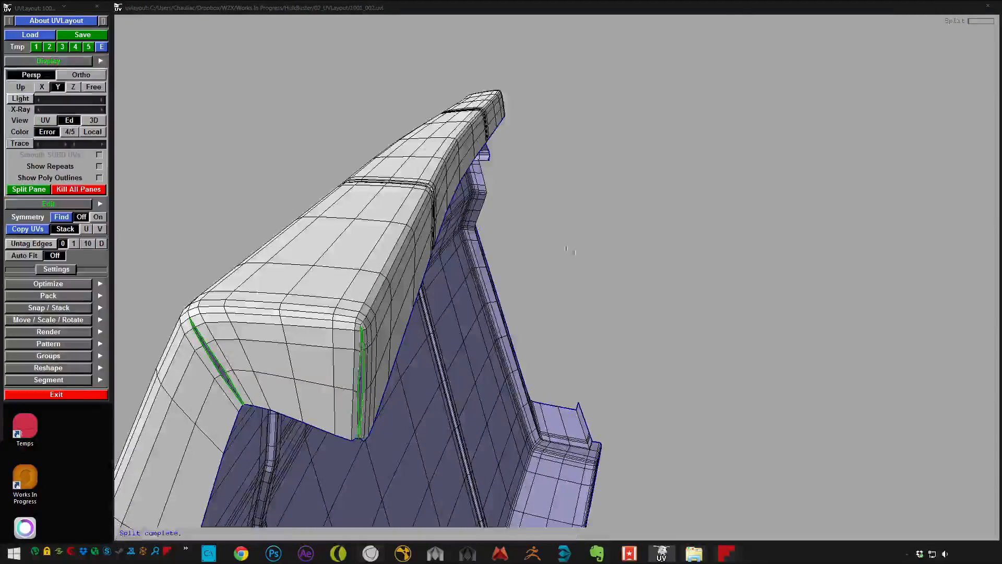
Mark the crease edges for cutting where the end flange meets the ribbed plate at the notch.
left_click_drag(574, 252, 538, 287)
right_click_drag(538, 287, 604, 255)
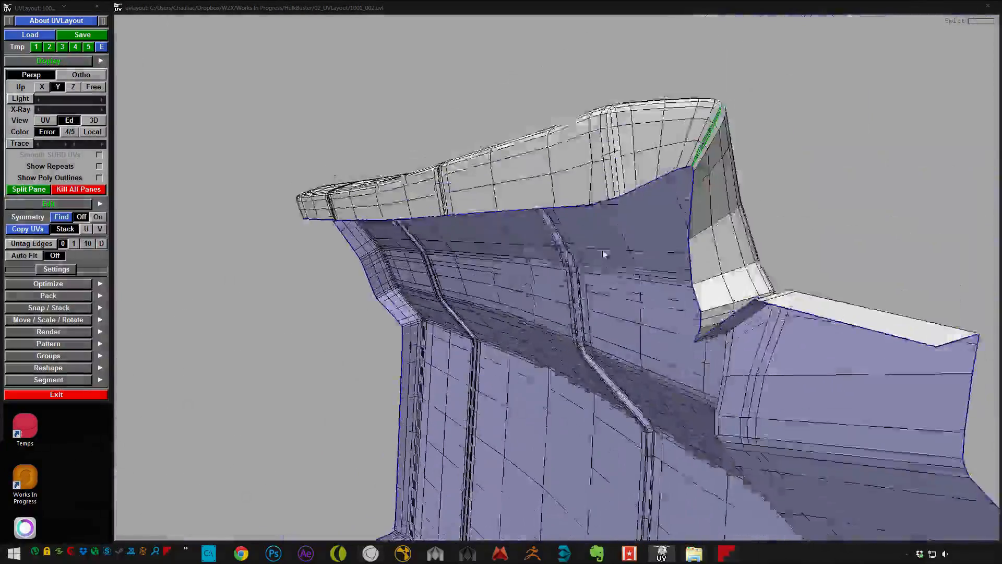
left_click_drag(604, 255, 570, 226)
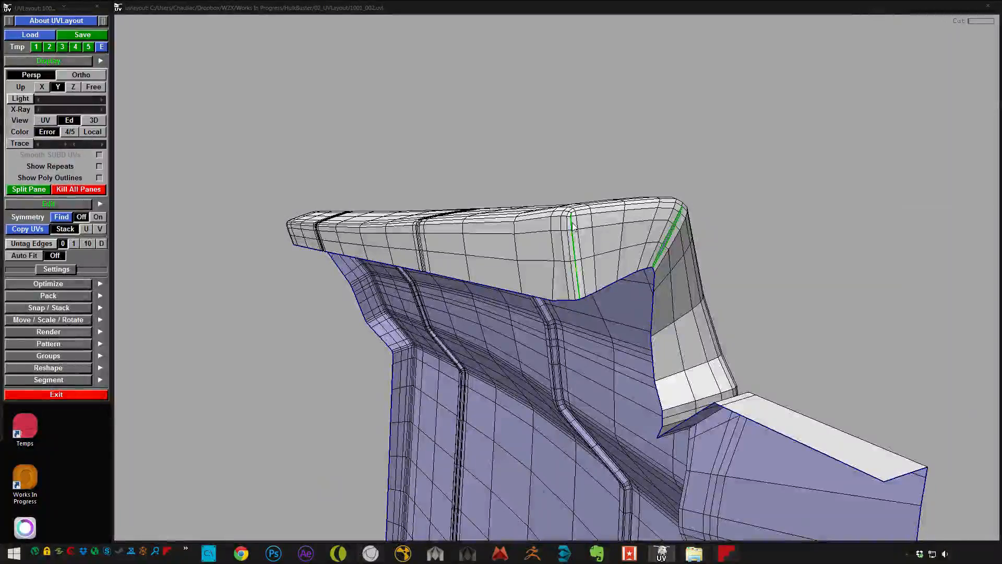
left_click_drag(672, 258, 590, 264)
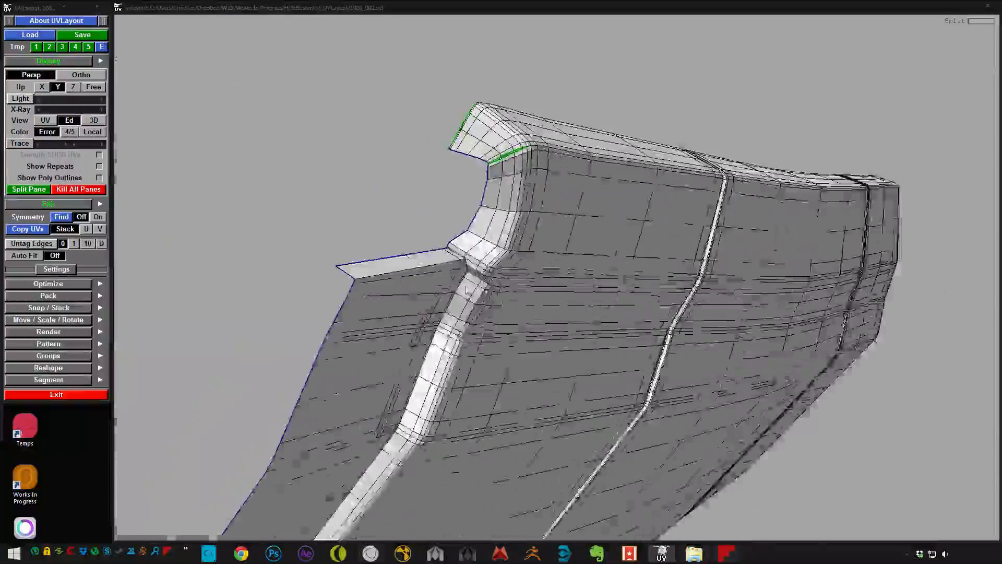
right_click_drag(590, 263, 647, 256)
right_click_drag(554, 264, 387, 251)
middle_click_drag(386, 251, 458, 257)
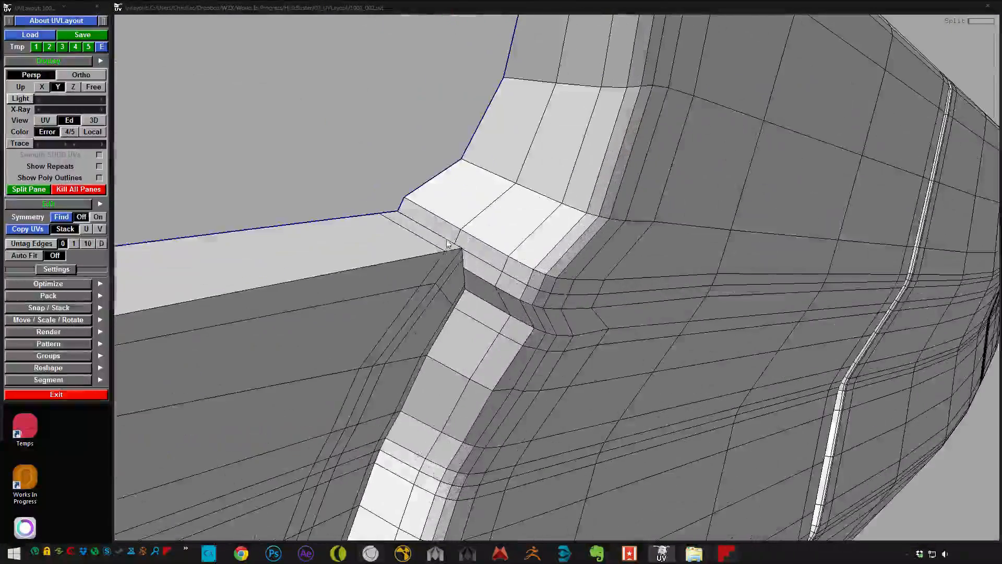
right_click_drag(453, 254, 457, 278)
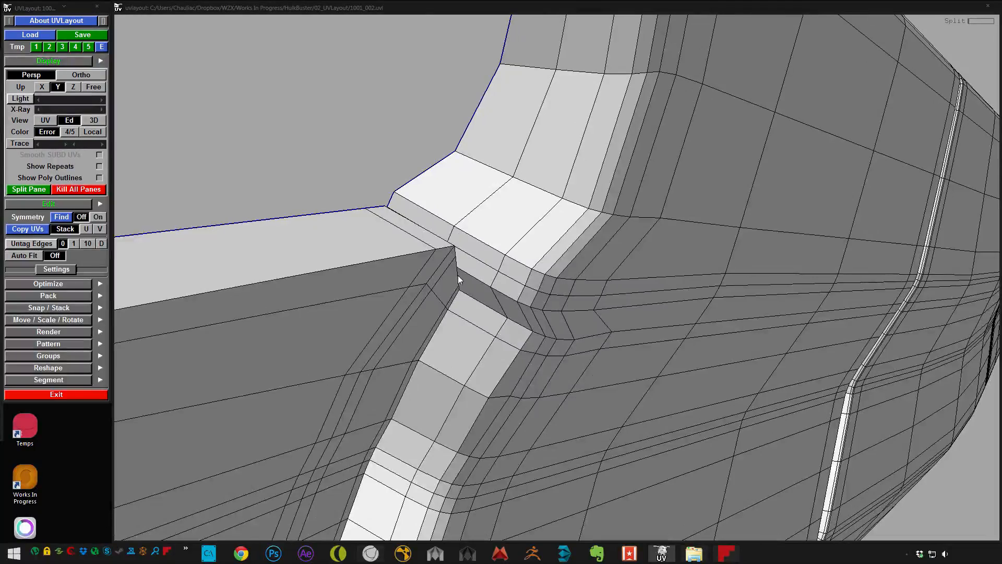
left_click_drag(445, 260, 357, 230)
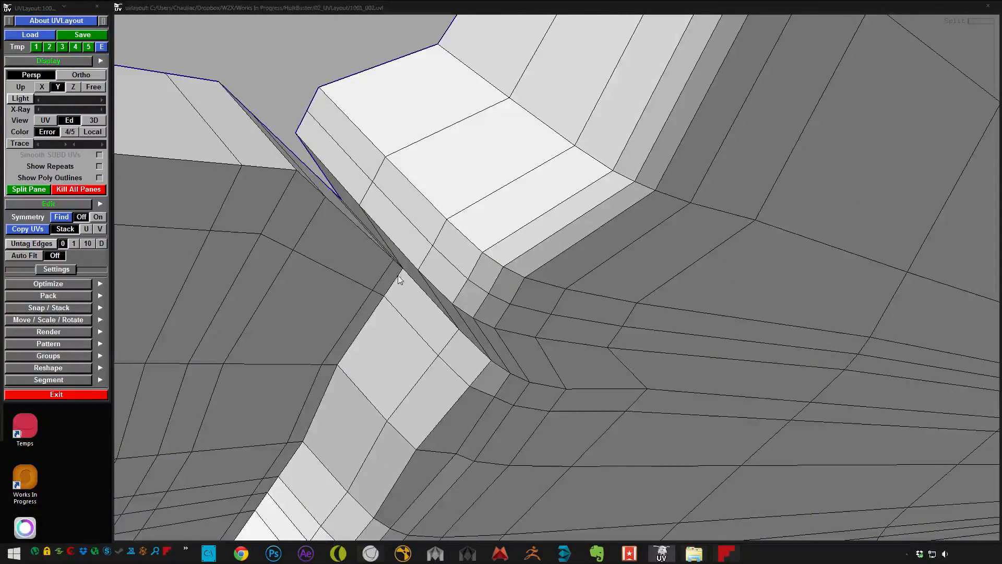
left_click_drag(407, 261, 393, 280)
key("c")
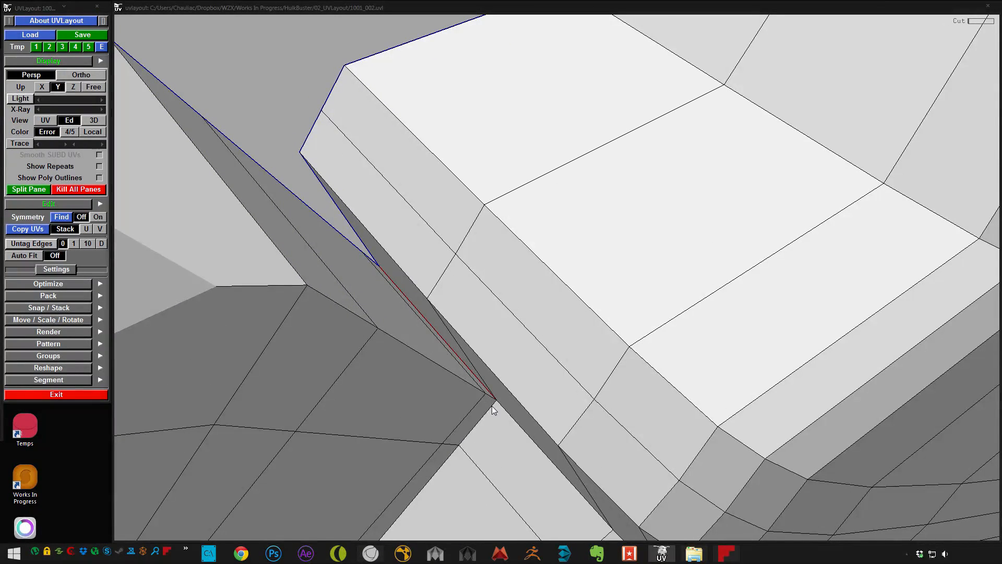
Complete the cut along the flange's base, detach the end flange from the ribbed plate and move it away.
right_click_drag(450, 456, 293, 346)
left_click_drag(292, 346, 677, 365)
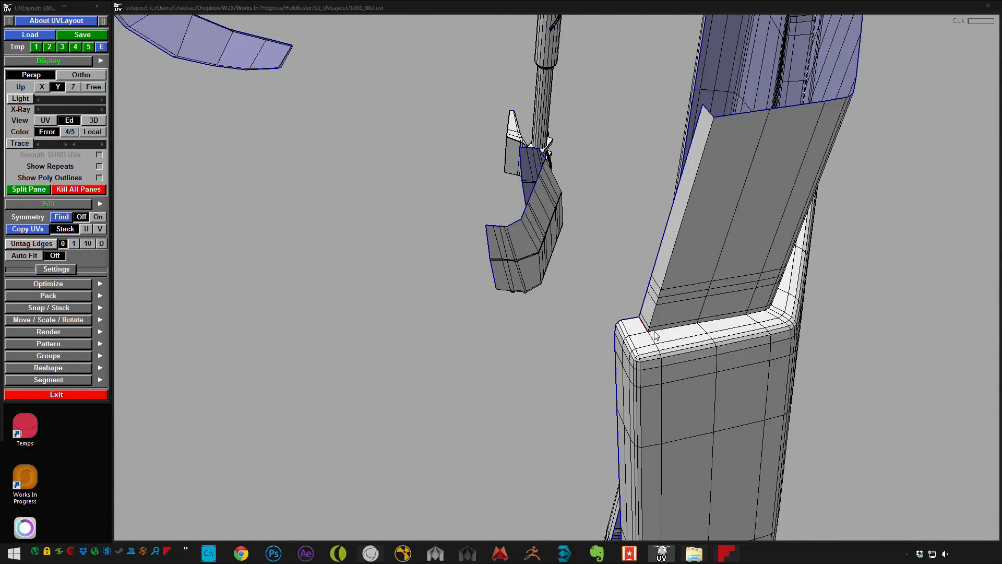
left_click_drag(725, 319, 595, 348)
right_click_drag(591, 348, 470, 340)
key("Return")
middle_click_drag(470, 340, 452, 298)
Mark the edges across the plate's end rim and around its corner beside the detached flange, and split them open.
left_click_drag(581, 345, 645, 298)
left_click_drag(637, 317, 547, 360)
right_click_drag(547, 360, 512, 352)
mouse_move(496, 337)
left_mouse_down()
mouse_move(495, 378)
mouse_move(504, 342)
left_mouse_up()
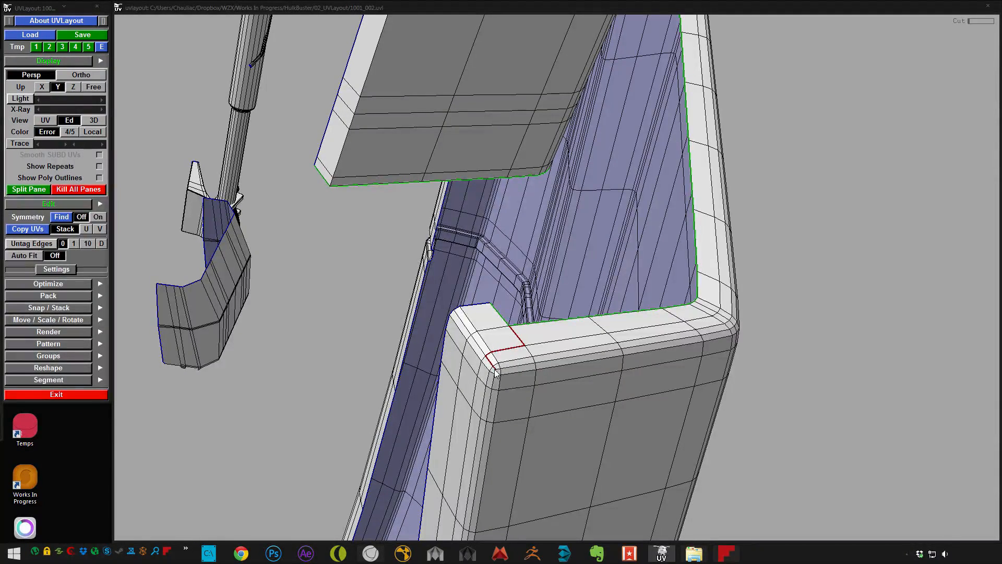
key("Return")
Split the edges down the ribbed plate's far end corner, from the border to the outer face.
left_click_drag(497, 372, 517, 329)
right_click_drag(516, 329, 535, 331)
left_click_drag(535, 331, 513, 316)
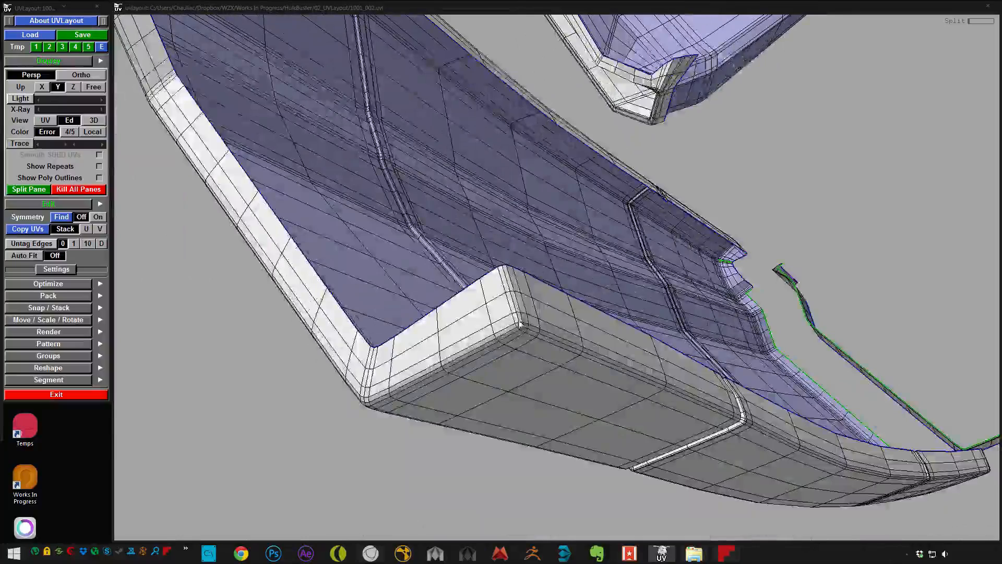
key("c")
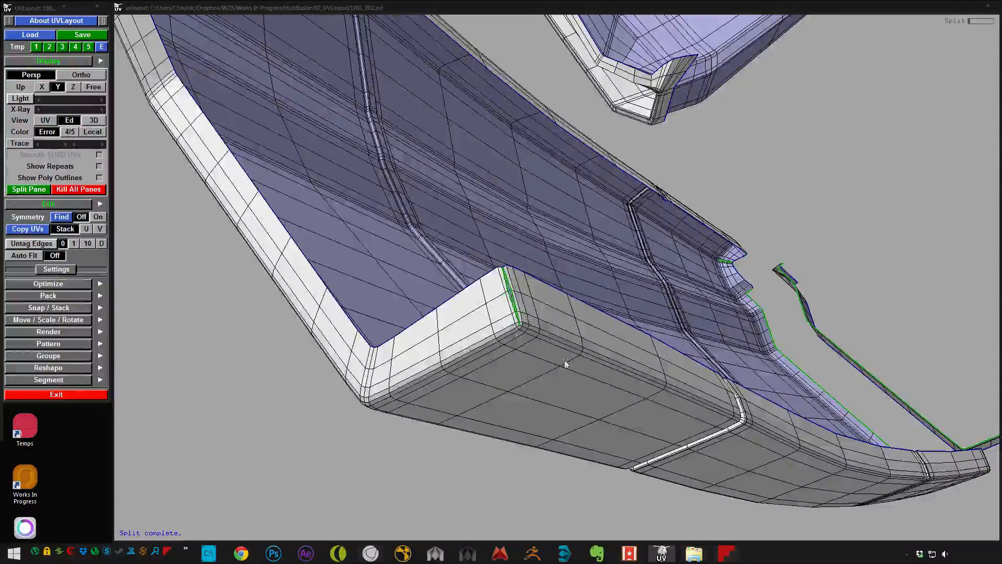
Drop the ribbed plate and its detached flange into UV space and flatten both shells.
right_click_drag(565, 364, 517, 324)
left_click_drag(517, 324, 416, 295)
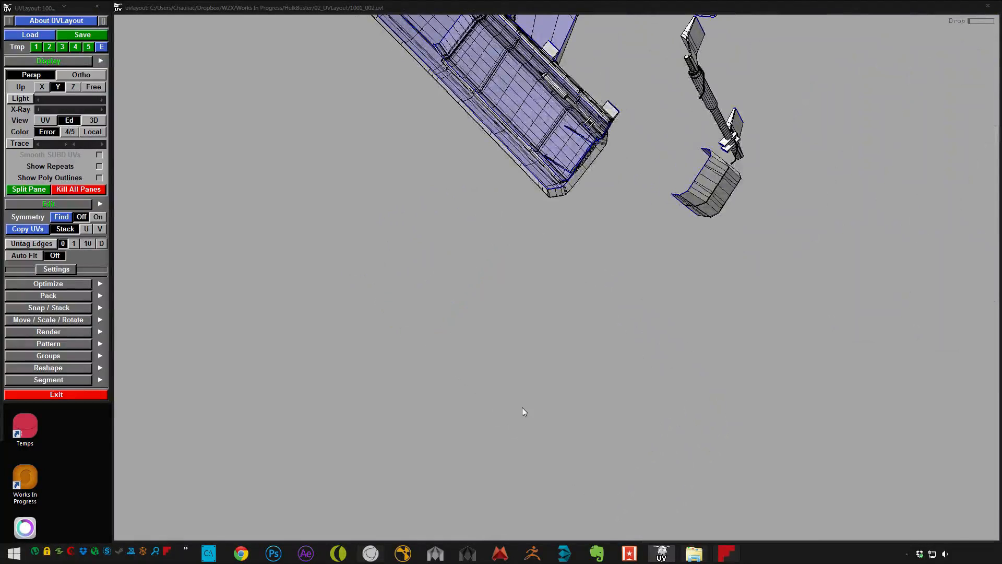
key("1")
right_click_drag(719, 405, 458, 329)
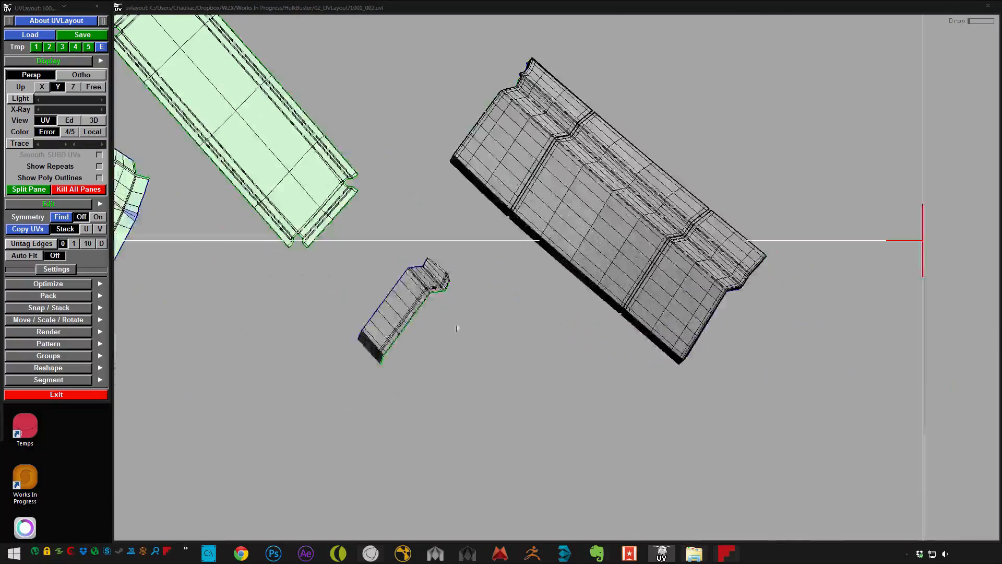
key("f")
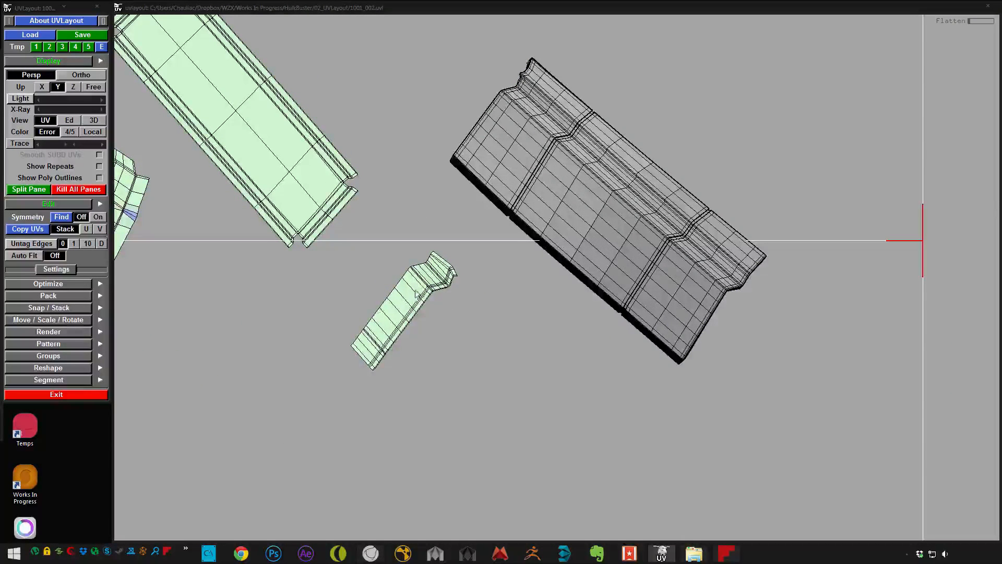
right_click_drag(440, 343, 472, 289)
key("f")
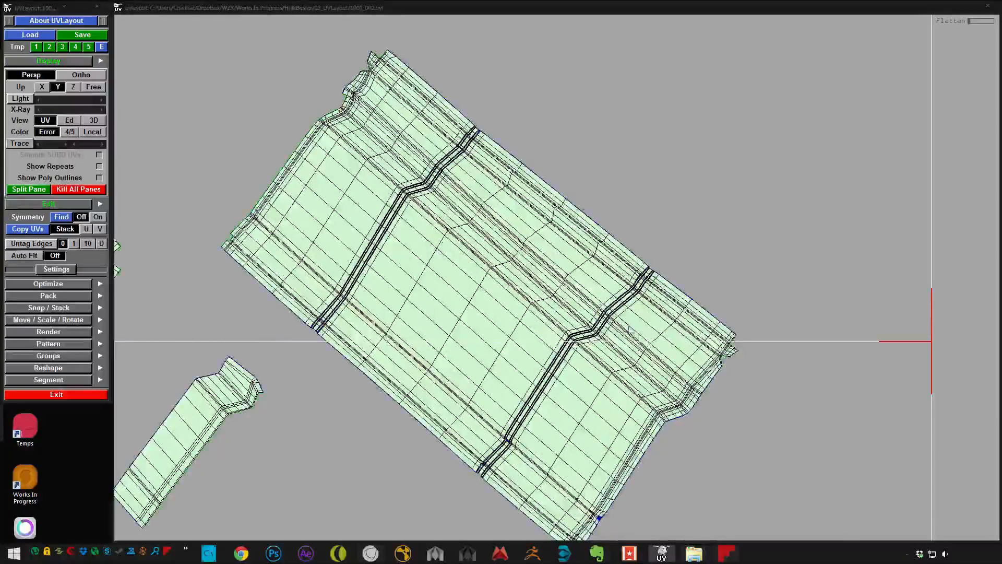
Open the save dialog for the UV layout file.
right_click_drag(630, 329, 394, 259)
middle_click_drag(394, 258, 872, 314)
right_click_drag(871, 315, 440, 234)
middle_click_drag(255, 110, 234, 159)
left_click(44, 35)
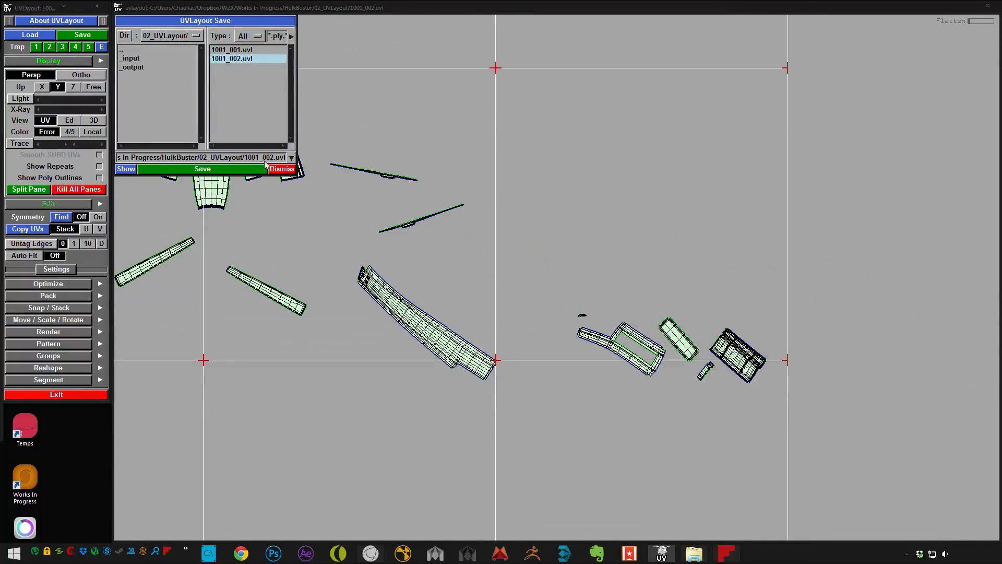